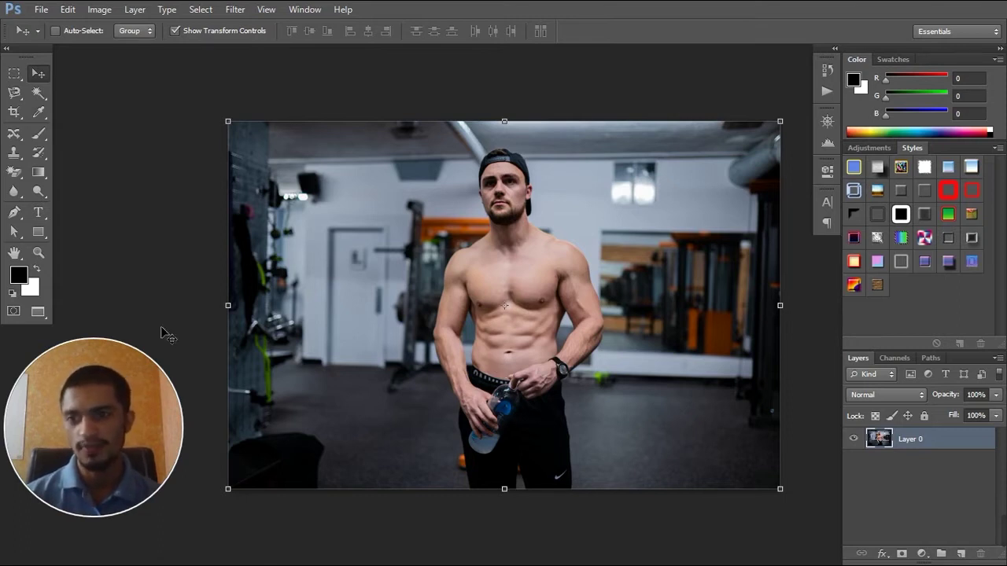
# - Leave the gym portrait for the dodging-and-burning diagram and boat example document
pyautogui.click(38, 192)
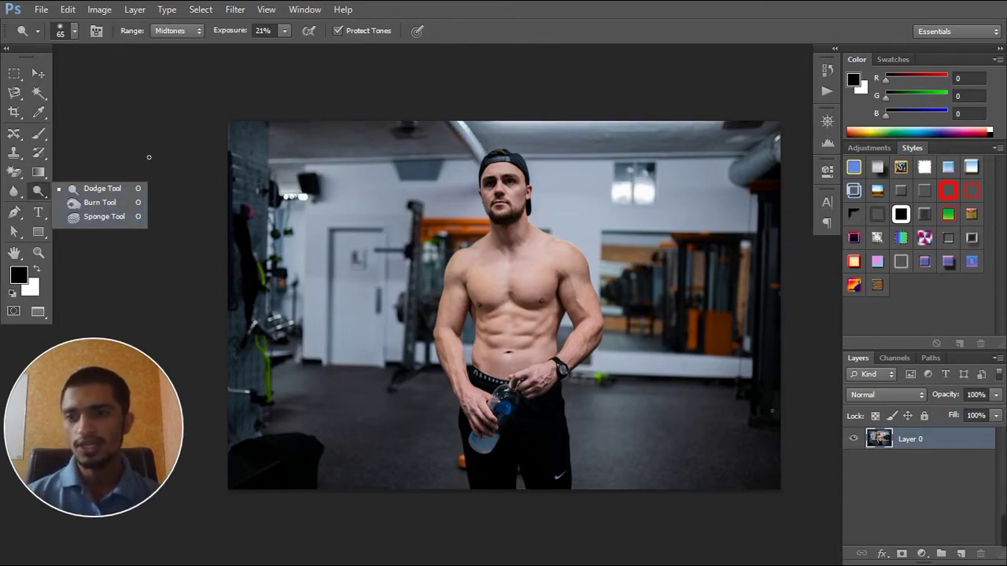
pyautogui.press('v')
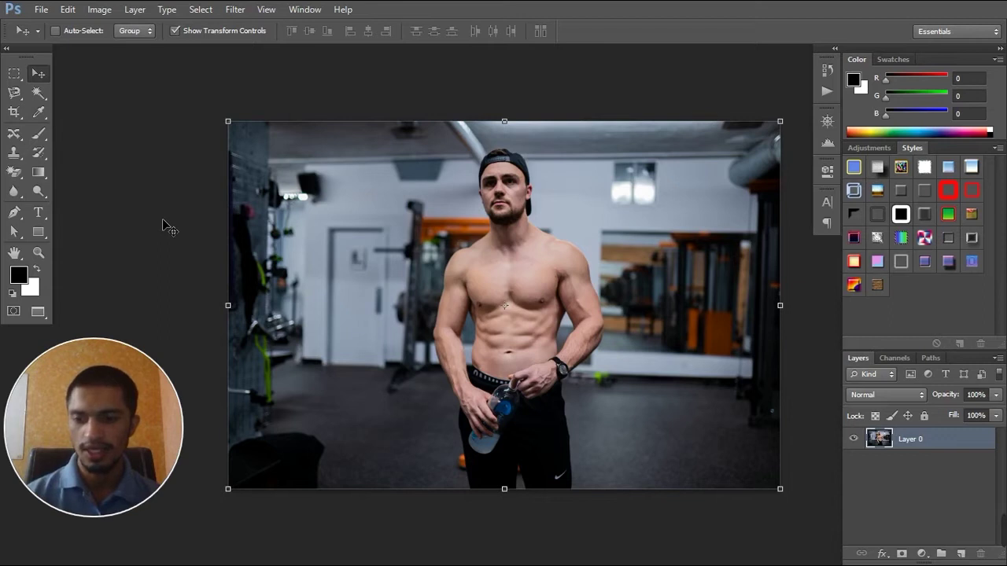
pyautogui.hotkey('ctrl', 'Tab')
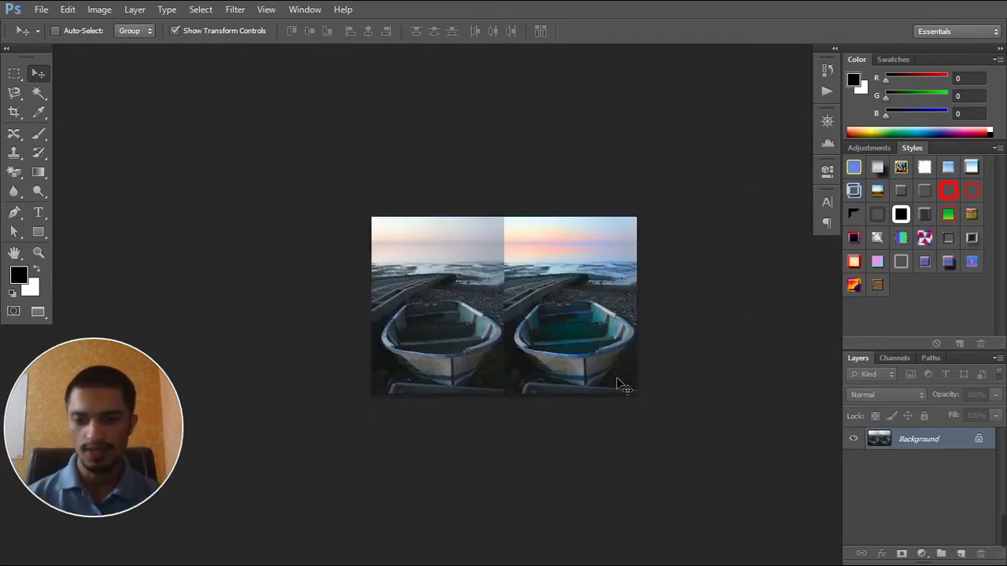
# - Zoom in on the boat before-and-after comparison photo
pyautogui.hotkey('ctrl', '+')
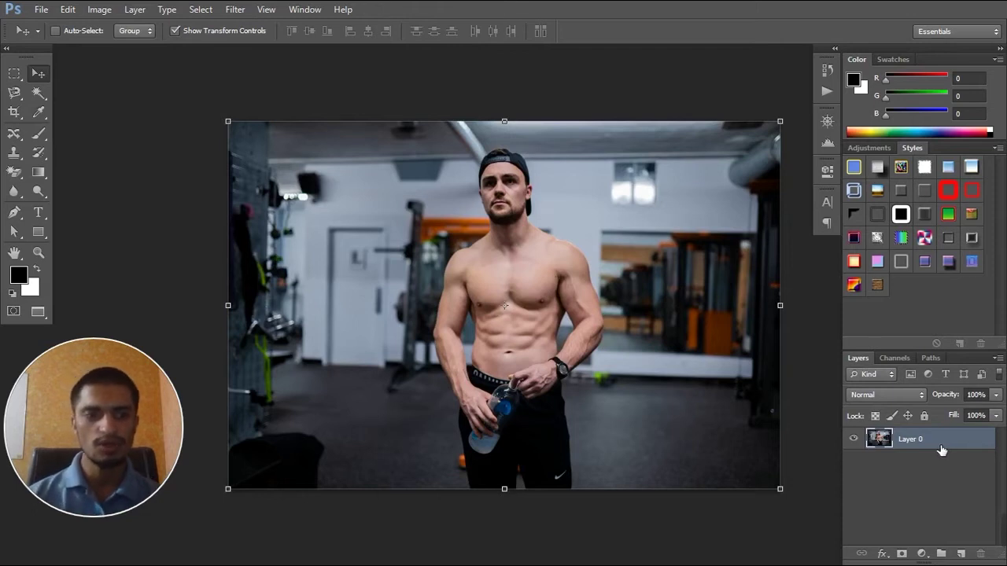
# - Duplicate the photo layer and zoom in on the chest and torso
pyautogui.hotkey('ctrl', 'j')
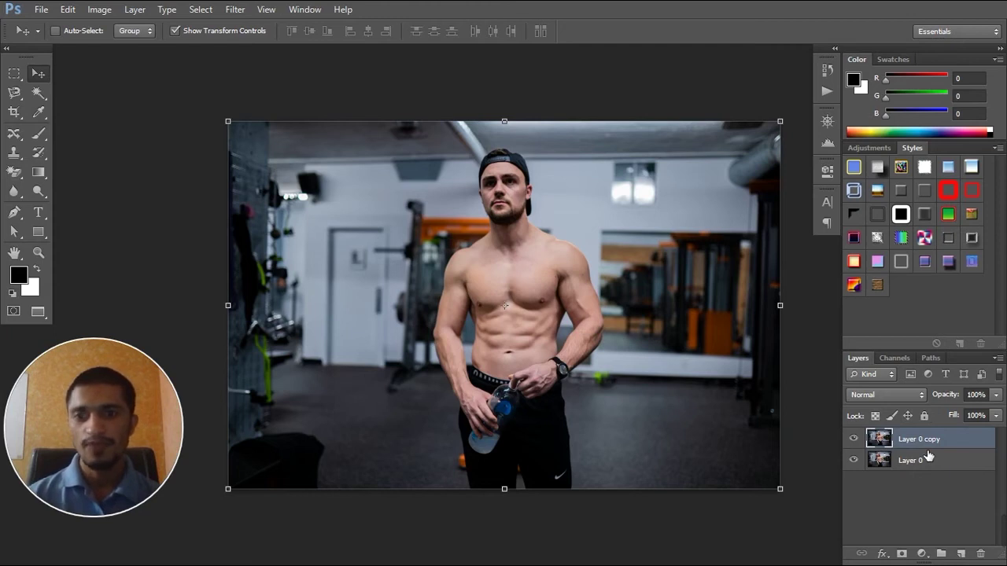
pyautogui.hotkey('ctrl', '+')
pyautogui.hotkey('ctrl', '+')
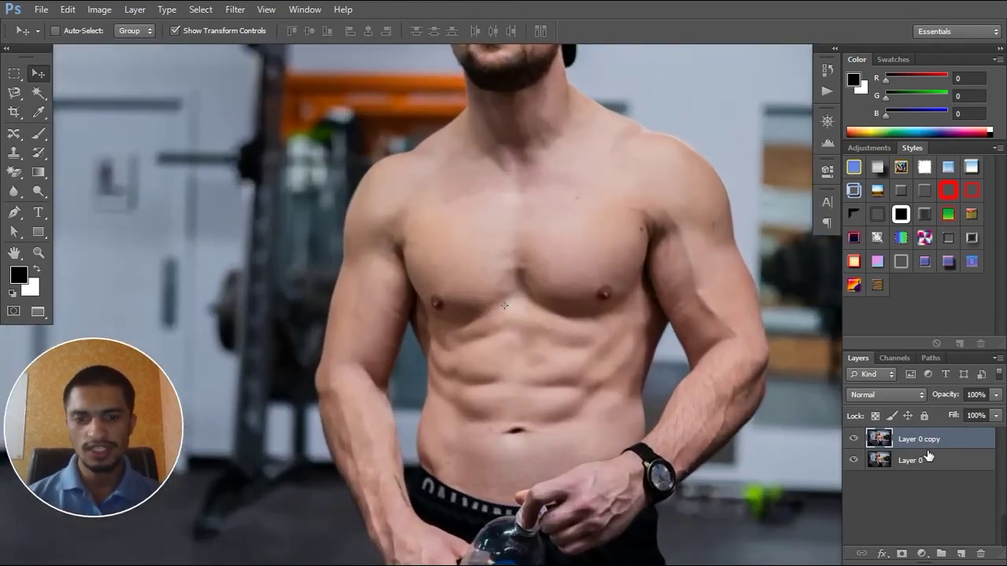
pyautogui.hotkey('ctrl', '+')
pyautogui.moveTo(658, 304)
pyautogui.mouseDown()
pyautogui.moveTo(478, 281)
pyautogui.moveTo(478, 340)
pyautogui.mouseUp()
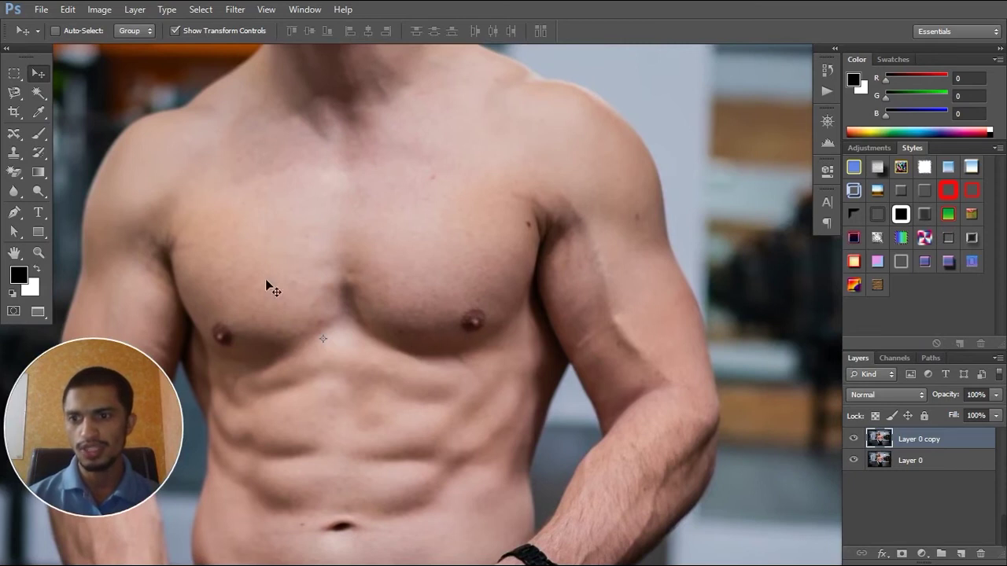
# - Set the Dodge tool to Midtones range at 11% exposure
pyautogui.click(43, 189)
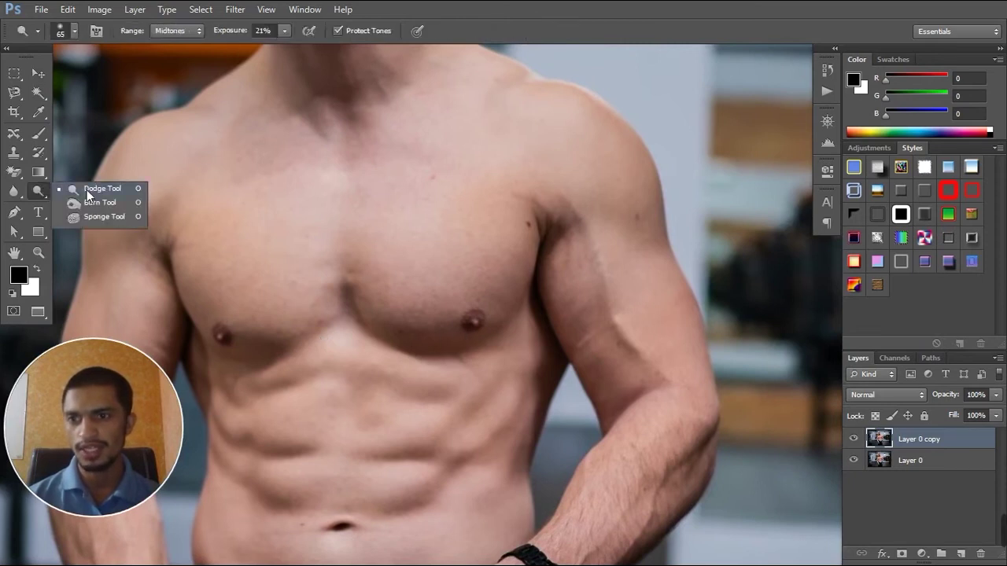
pyautogui.click(87, 189)
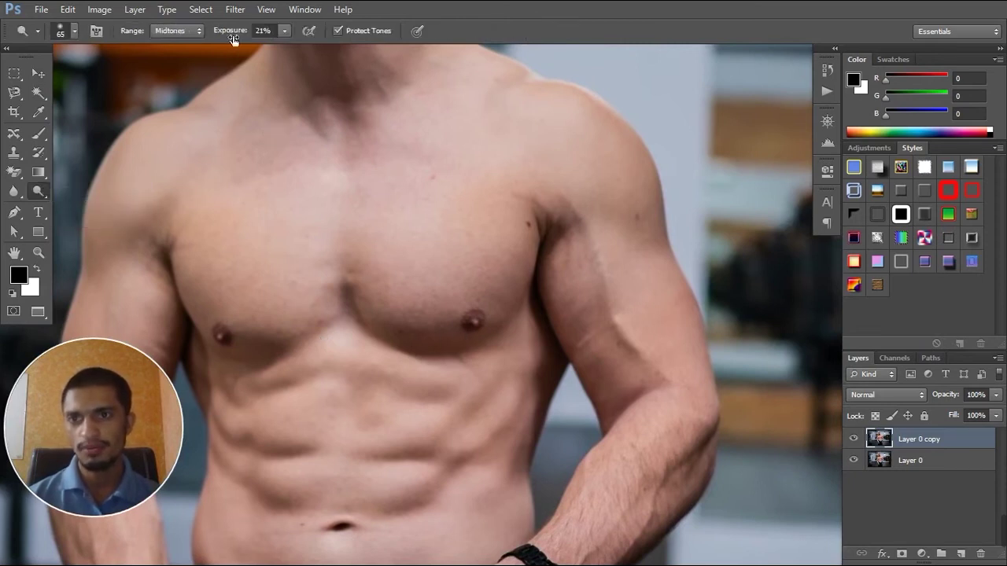
pyautogui.click(199, 37)
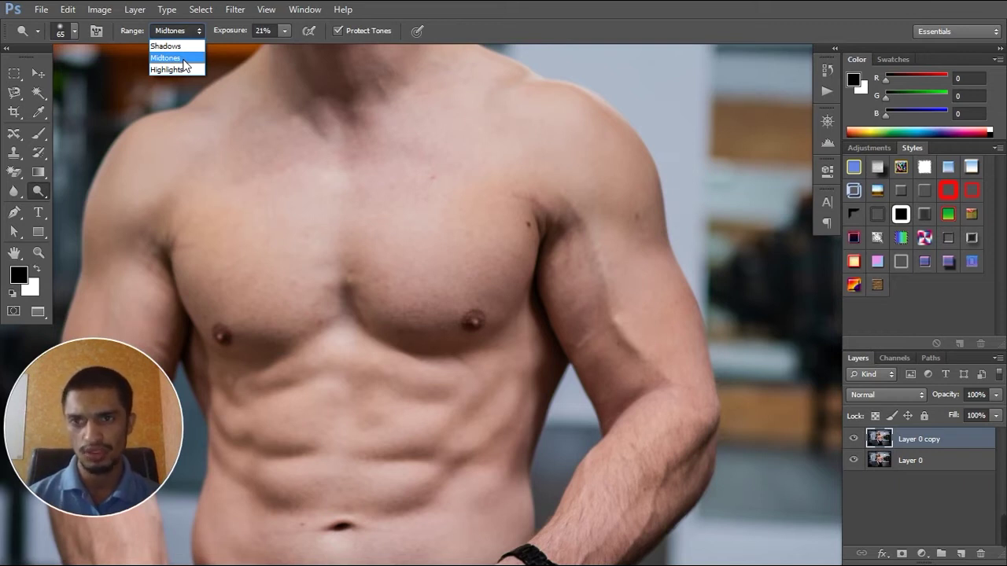
pyautogui.click(184, 60)
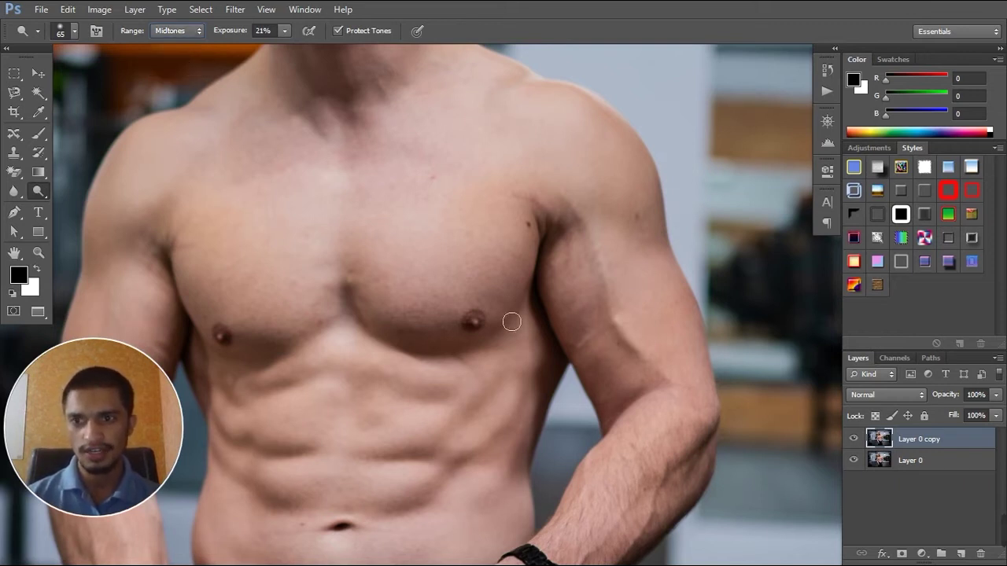
pyautogui.click(286, 30)
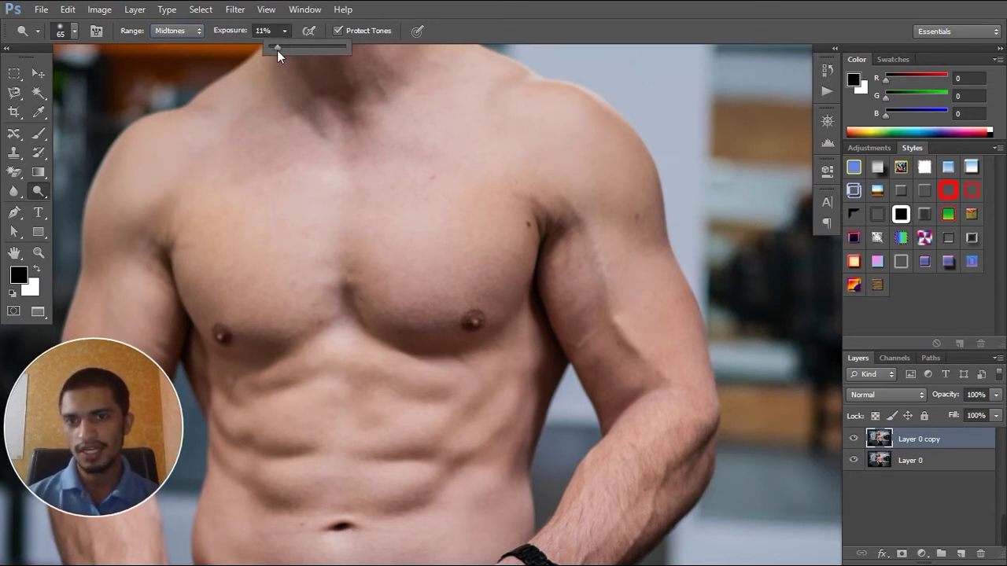
pyautogui.click(336, 32)
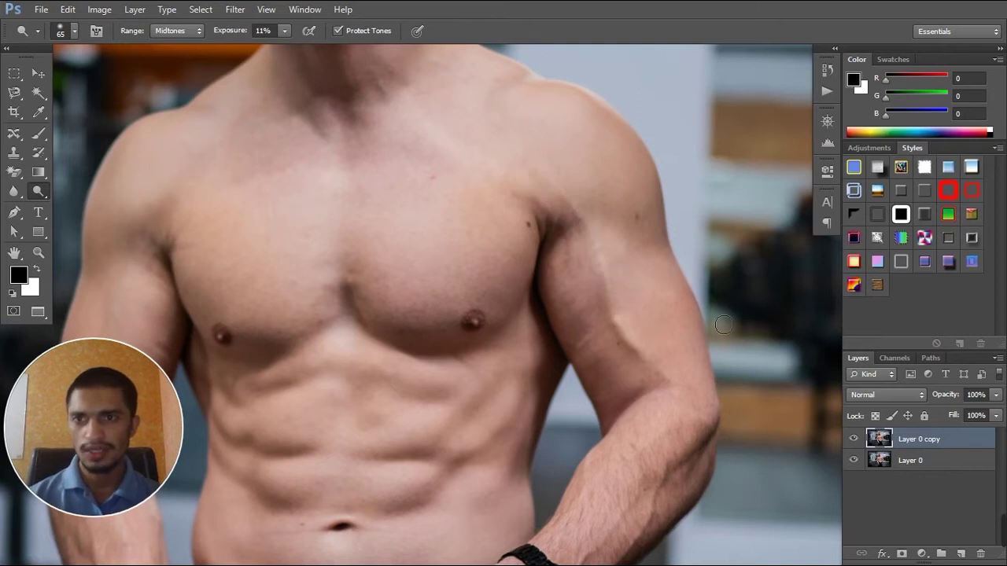
# - Dodge the shoulder and bicep highlight, replacing the harsh 86% stroke with a gentler 24% exposure
pyautogui.moveTo(594, 268); pyautogui.dragTo(584, 202)
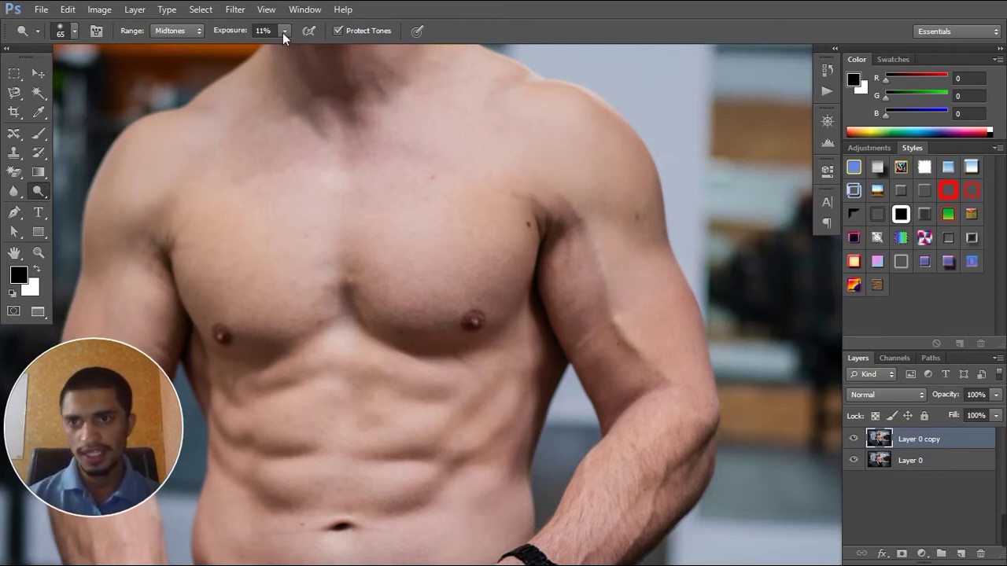
pyautogui.click(284, 32)
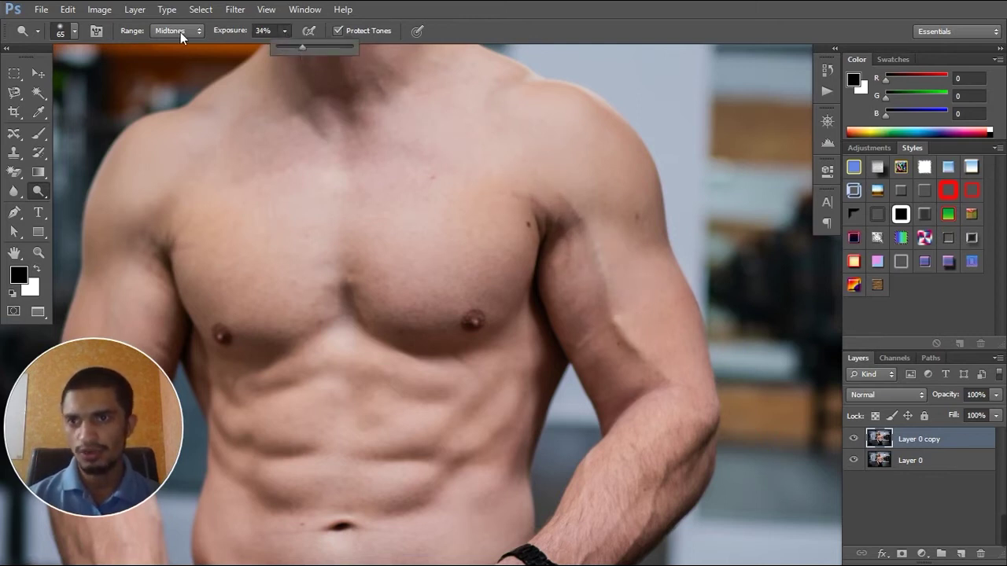
pyautogui.moveTo(311, 47); pyautogui.dragTo(339, 48)
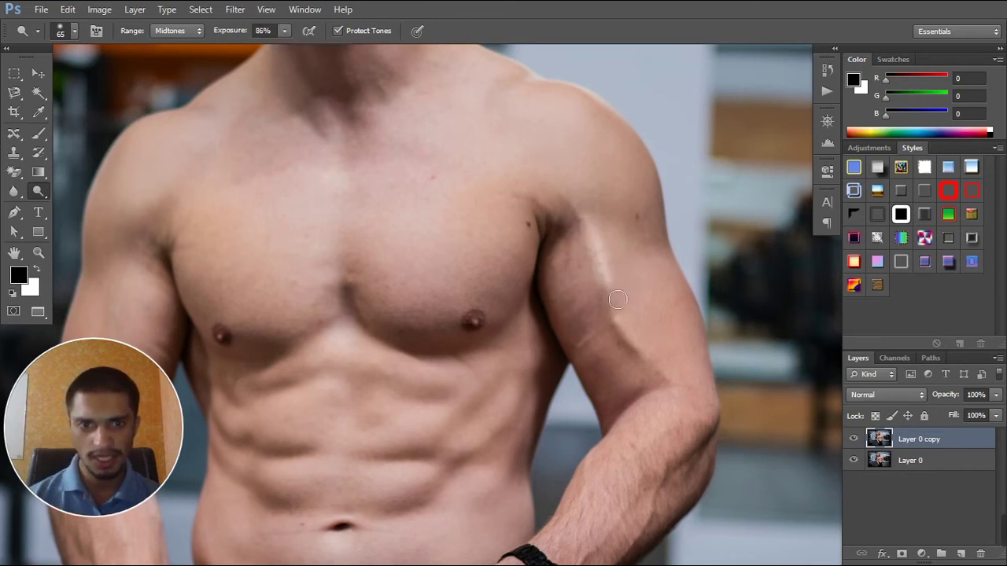
pyautogui.moveTo(594, 233); pyautogui.dragTo(669, 394)
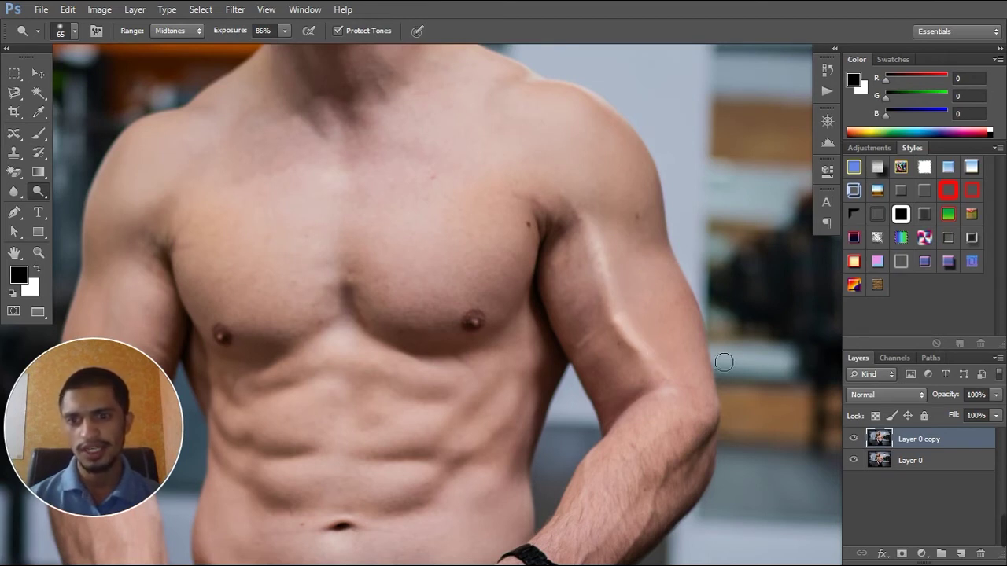
pyautogui.hotkey('ctrl', 'z')
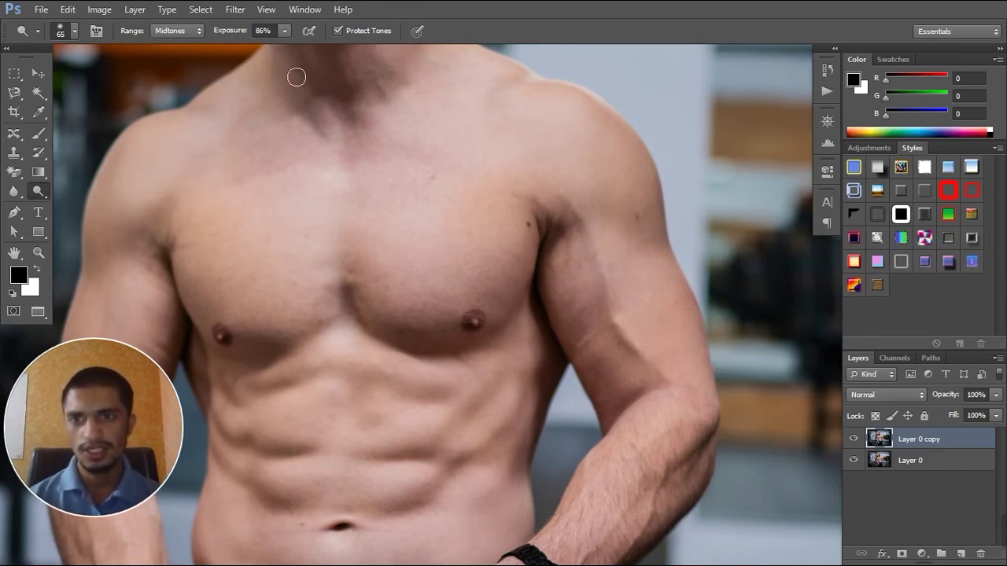
pyautogui.click(285, 33)
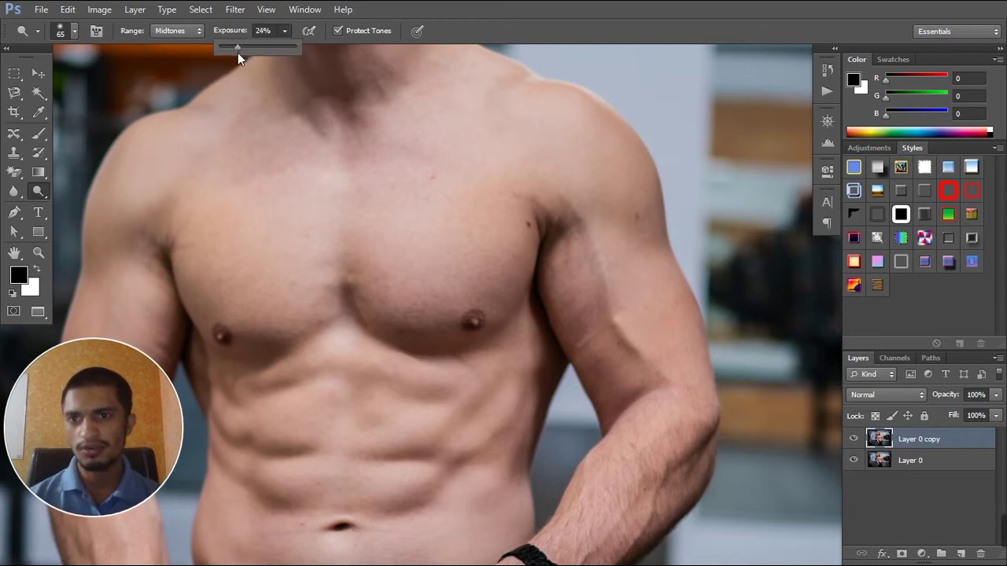
pyautogui.moveTo(587, 225)
pyautogui.mouseDown()
pyautogui.moveTo(609, 344)
pyautogui.moveTo(620, 295)
pyautogui.mouseUp()
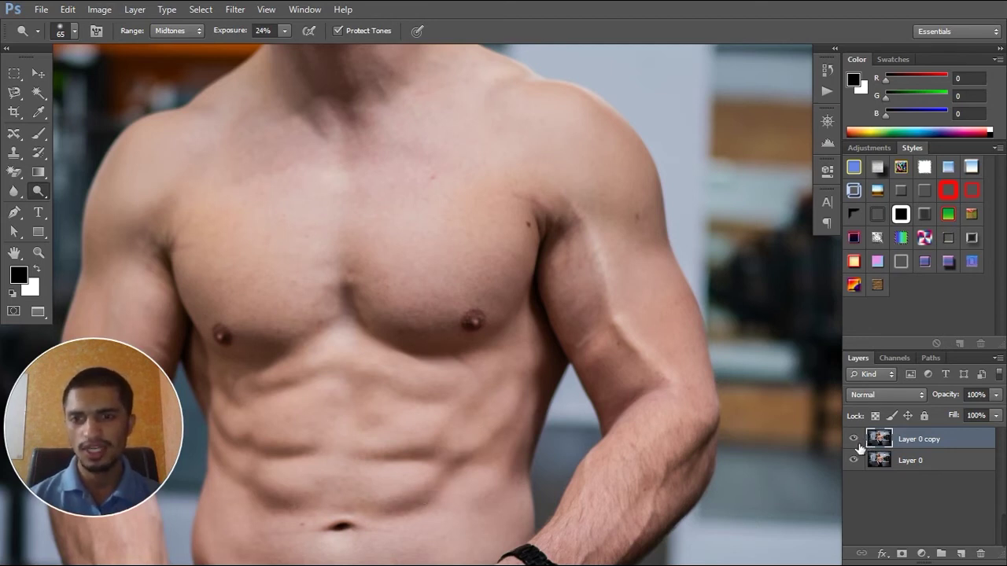
# - Toggle Layer 0 copy's visibility to compare the dodged result with the original
pyautogui.click(854, 439)
pyautogui.click(856, 440)
pyautogui.click(856, 440)
pyautogui.click(858, 445)
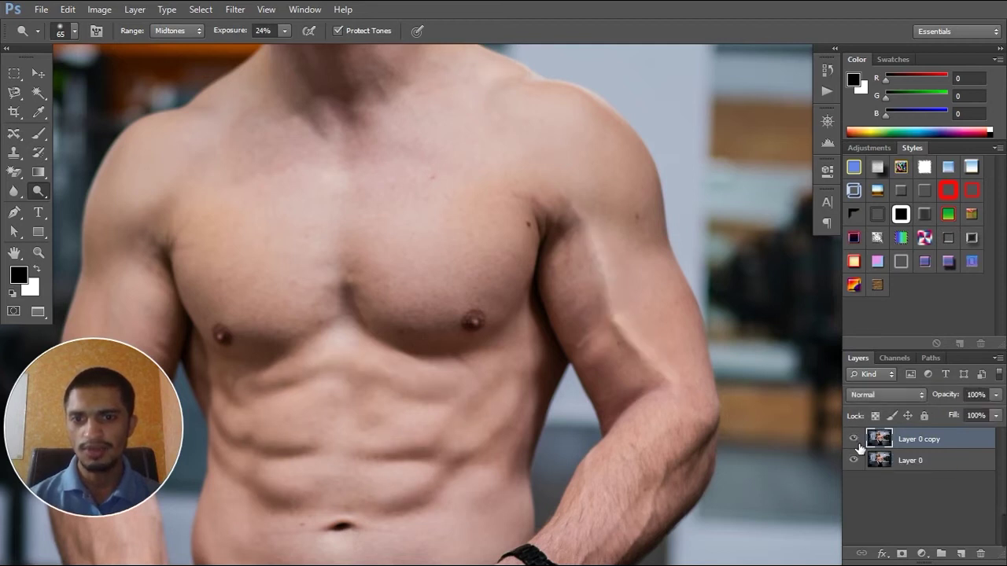
# - Switch to the Burn tool, keeping Midtones at 11% exposure
pyautogui.rightClick(38, 191)
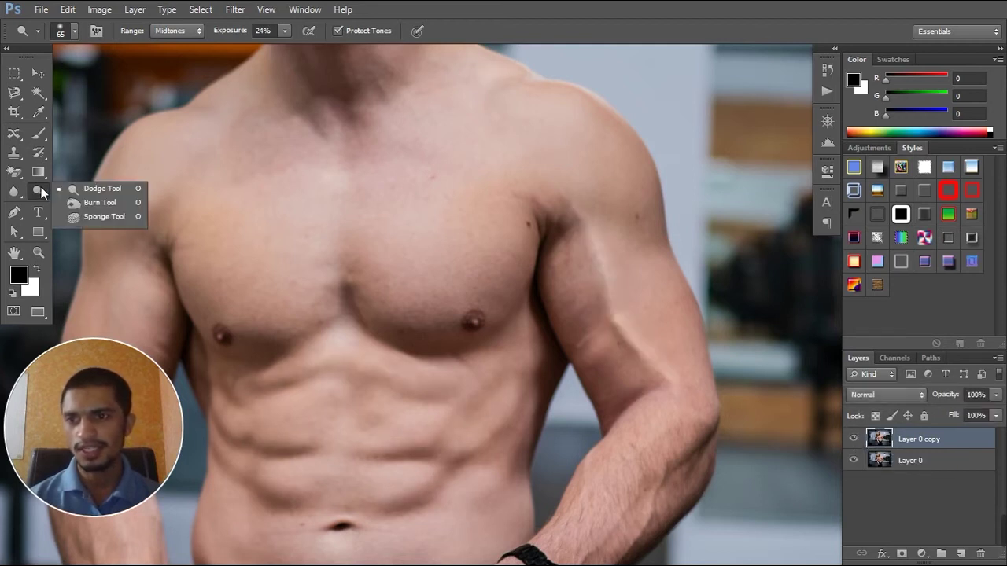
pyautogui.click(80, 202)
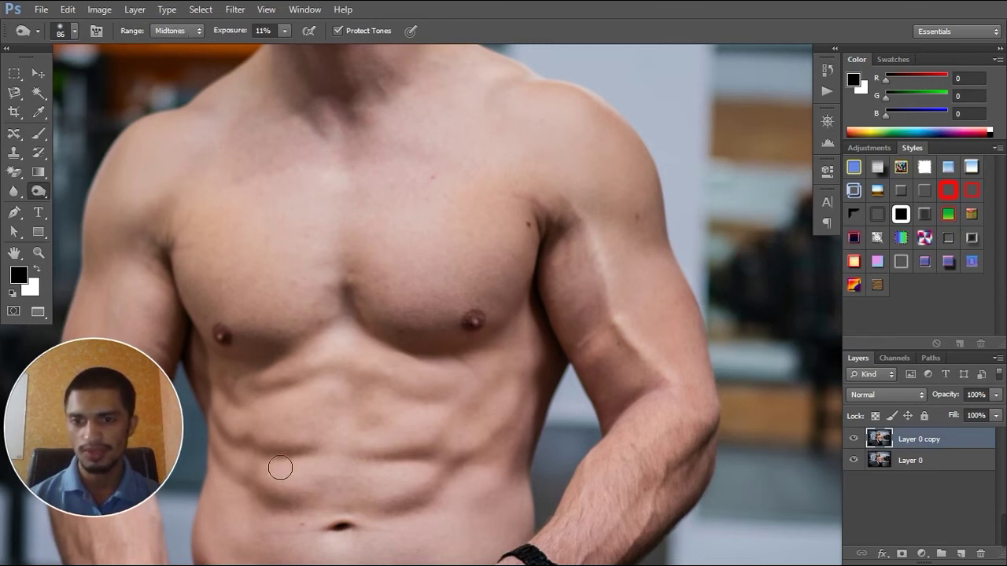
pyautogui.rightClick(315, 434)
# - Set a 72 px brush and burn the lower ab grooves and the line under the chest
pyautogui.moveTo(384, 319); pyautogui.dragTo(375, 319)
pyautogui.press('Return')
pyautogui.moveTo(267, 464); pyautogui.dragTo(438, 474)
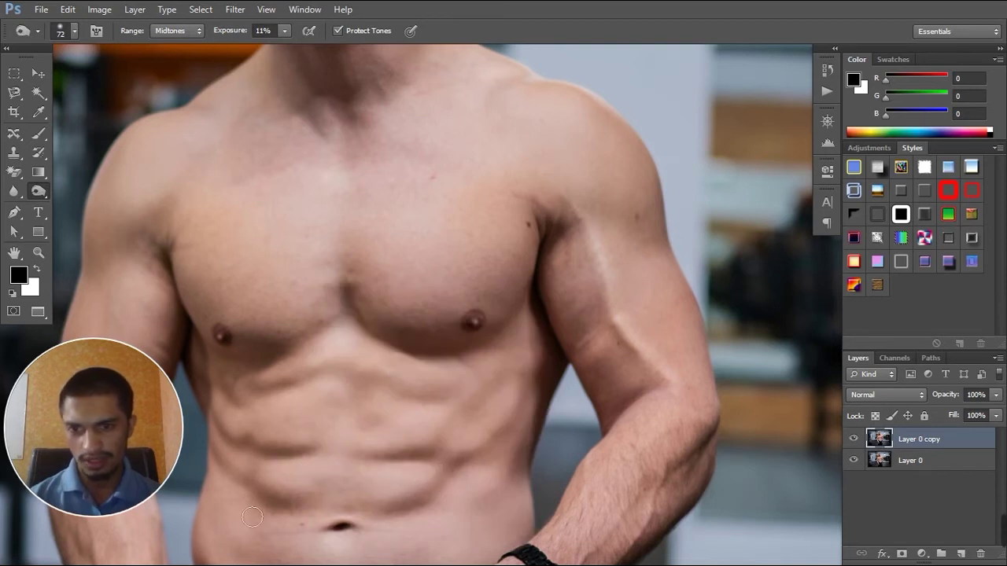
pyautogui.moveTo(228, 485)
pyautogui.mouseDown()
pyautogui.moveTo(290, 514)
pyautogui.moveTo(374, 517)
pyautogui.mouseUp()
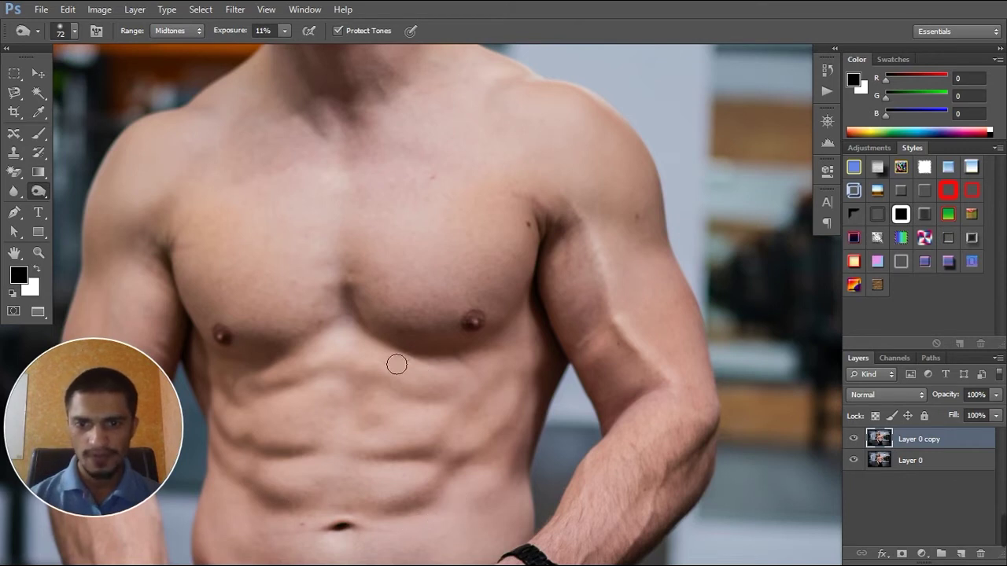
pyautogui.moveTo(475, 358)
pyautogui.mouseDown()
pyautogui.moveTo(260, 353)
pyautogui.moveTo(314, 342)
pyautogui.mouseUp()
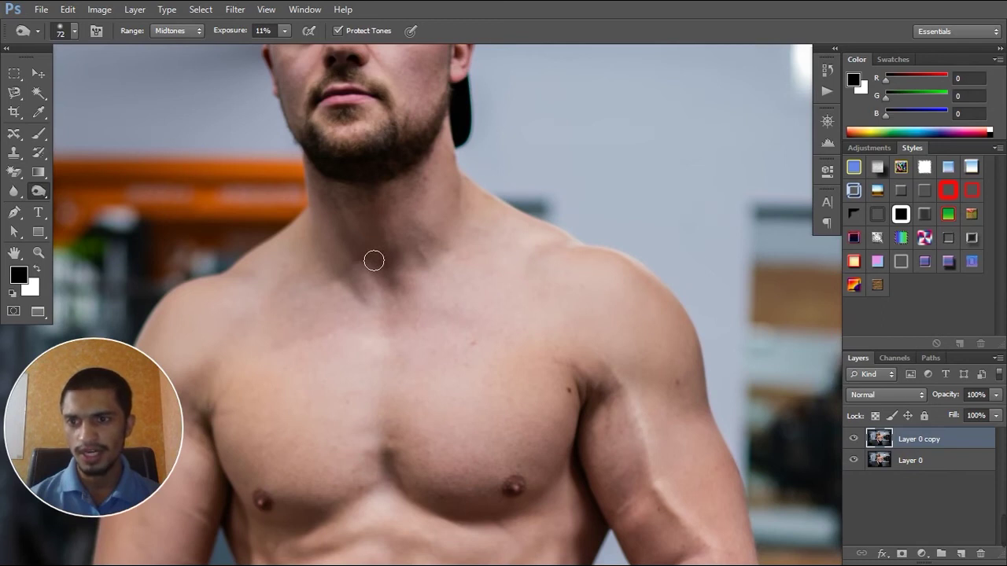
pyautogui.moveTo(382, 314); pyautogui.dragTo(393, 225)
pyautogui.moveTo(418, 310); pyautogui.dragTo(411, 205)
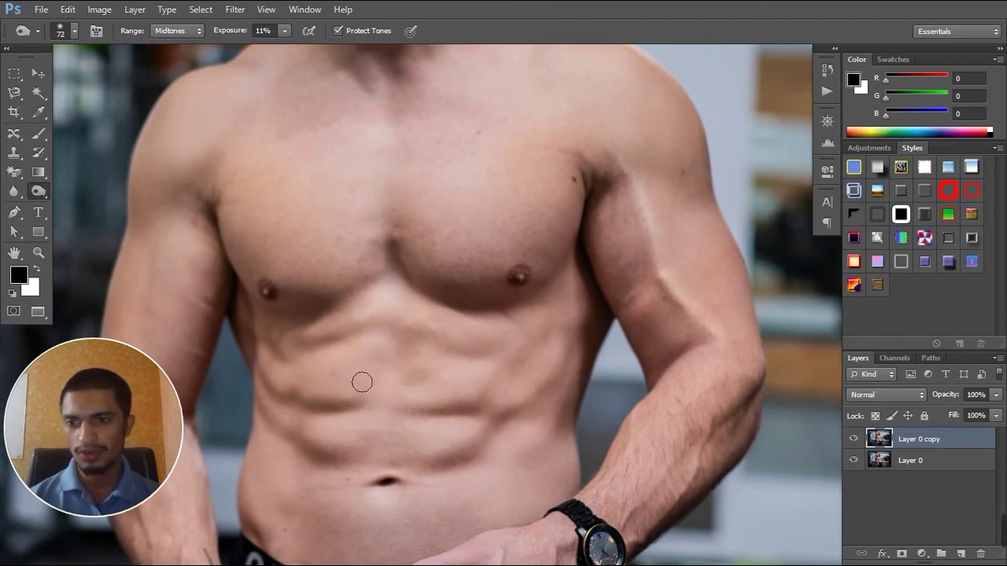
pyautogui.click(863, 441)
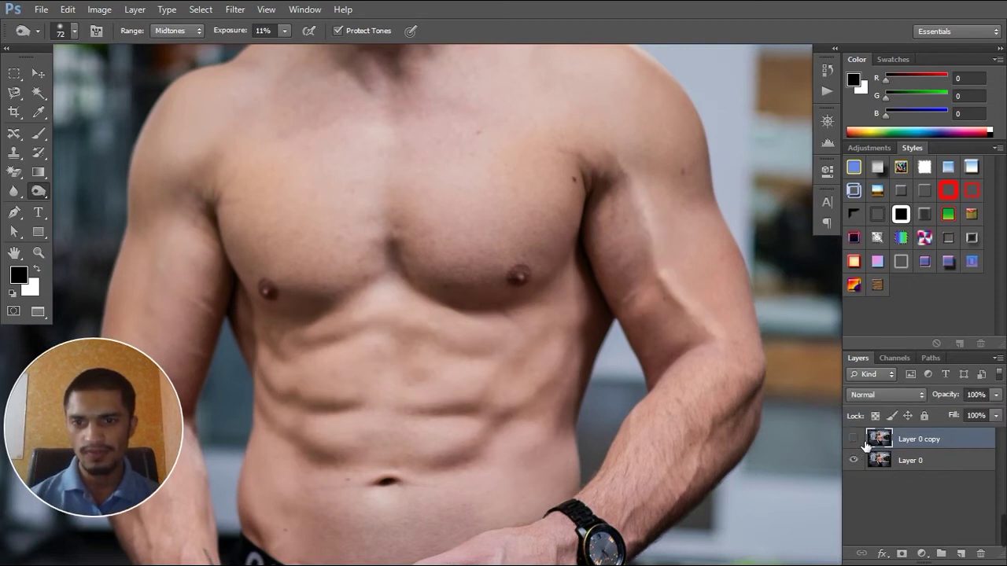
pyautogui.click(855, 439)
pyautogui.click(854, 439)
pyautogui.click(855, 439)
pyautogui.click(863, 441)
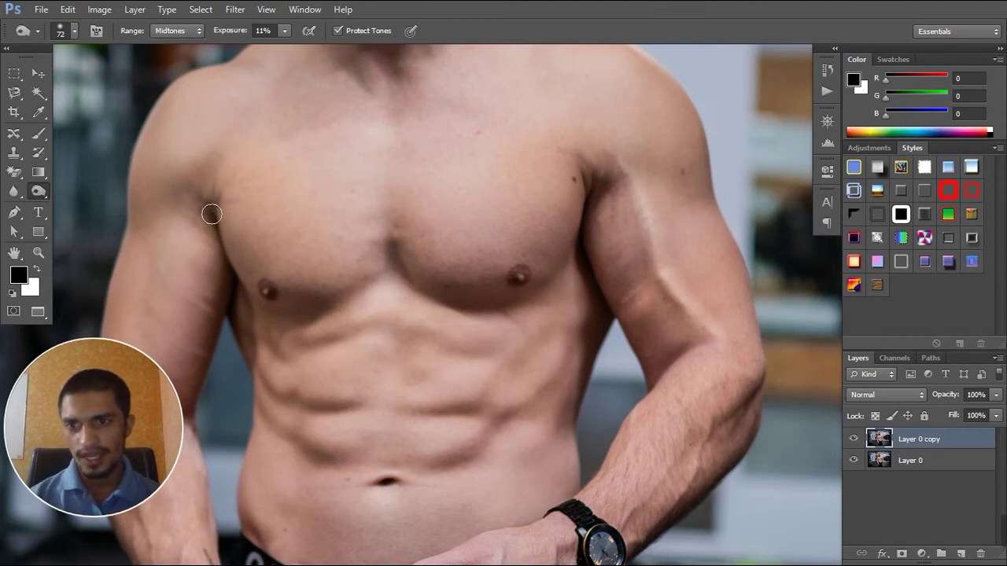
# - Burn along the inner forearm edge, then toggle Layer 0 copy to compare with the original
pyautogui.moveTo(341, 317)
pyautogui.mouseDown()
pyautogui.moveTo(388, 309)
pyautogui.moveTo(451, 252)
pyautogui.moveTo(423, 238)
pyautogui.moveTo(433, 322)
pyautogui.moveTo(382, 219)
pyautogui.mouseUp()
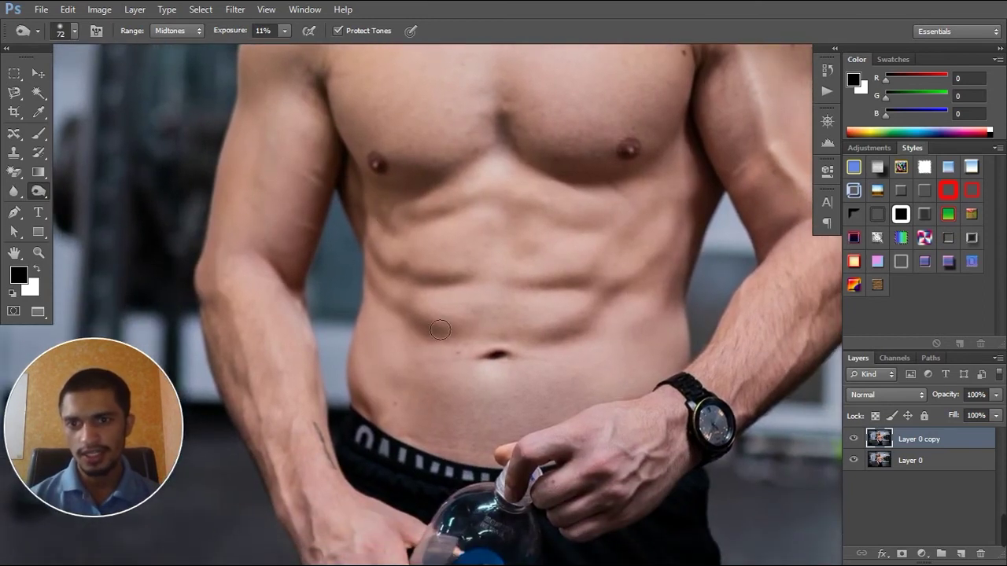
pyautogui.moveTo(285, 278)
pyautogui.mouseDown()
pyautogui.moveTo(307, 308)
pyautogui.moveTo(305, 425)
pyautogui.mouseUp()
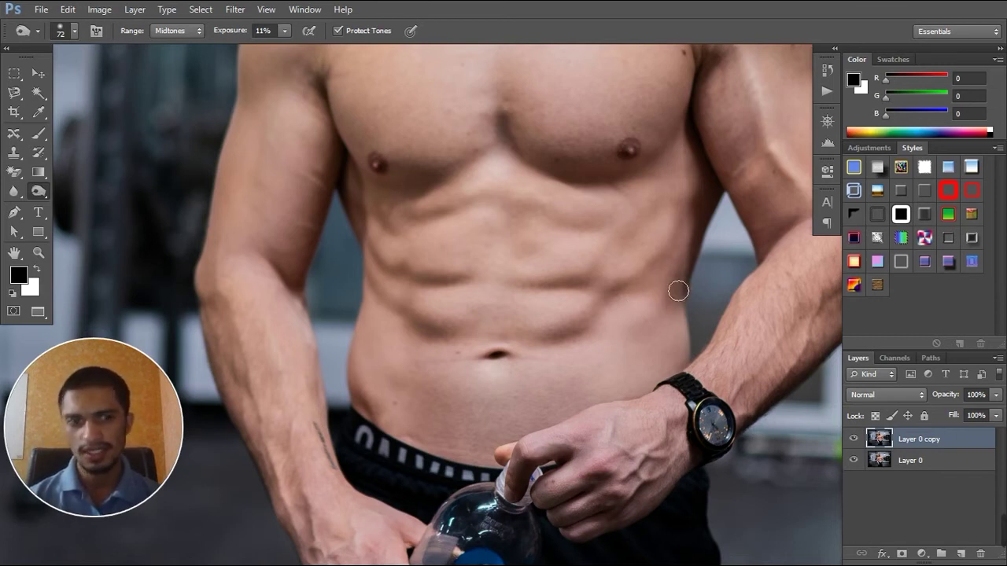
pyautogui.moveTo(675, 284)
pyautogui.mouseDown()
pyautogui.moveTo(590, 270)
pyautogui.moveTo(573, 225)
pyautogui.moveTo(561, 305)
pyautogui.mouseUp()
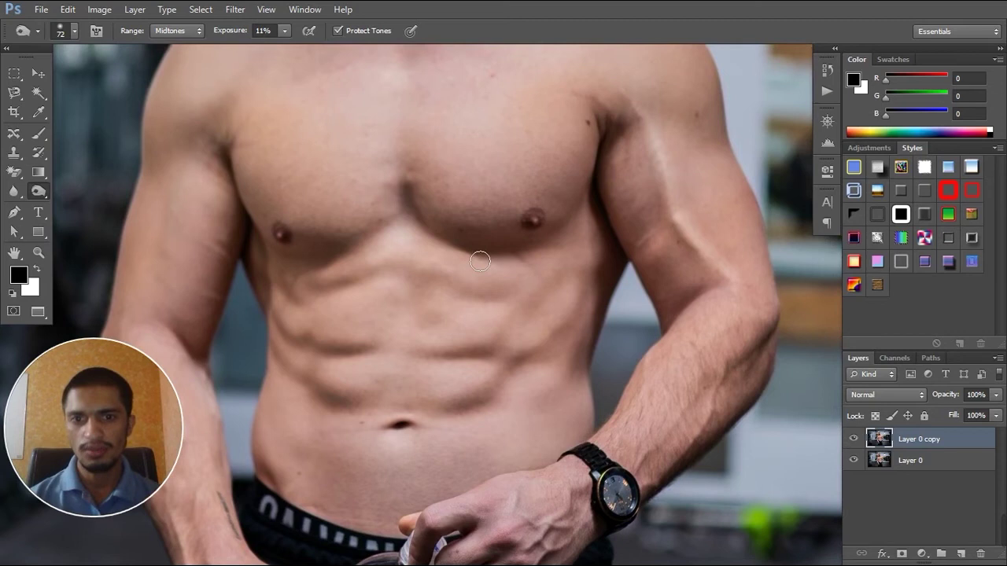
pyautogui.click(858, 441)
pyautogui.click(860, 442)
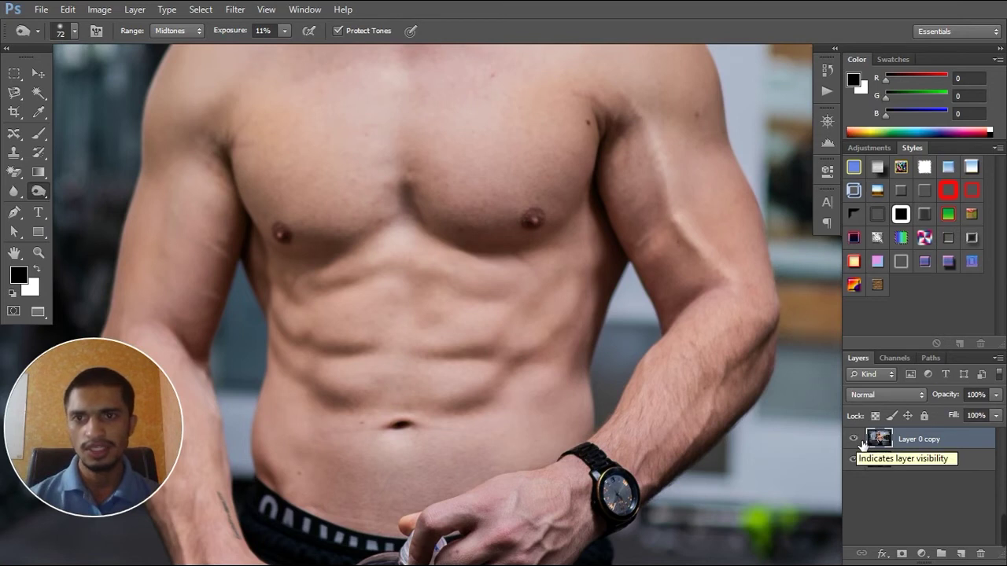
# - Set burn exposure to 91%, turn off Protect Tones, and enlarge the brush to 108 px
pyautogui.moveTo(284, 31); pyautogui.dragTo(340, 35)
pyautogui.click(339, 32)
pyautogui.rightClick(357, 144)
pyautogui.moveTo(420, 173); pyautogui.dragTo(440, 173)
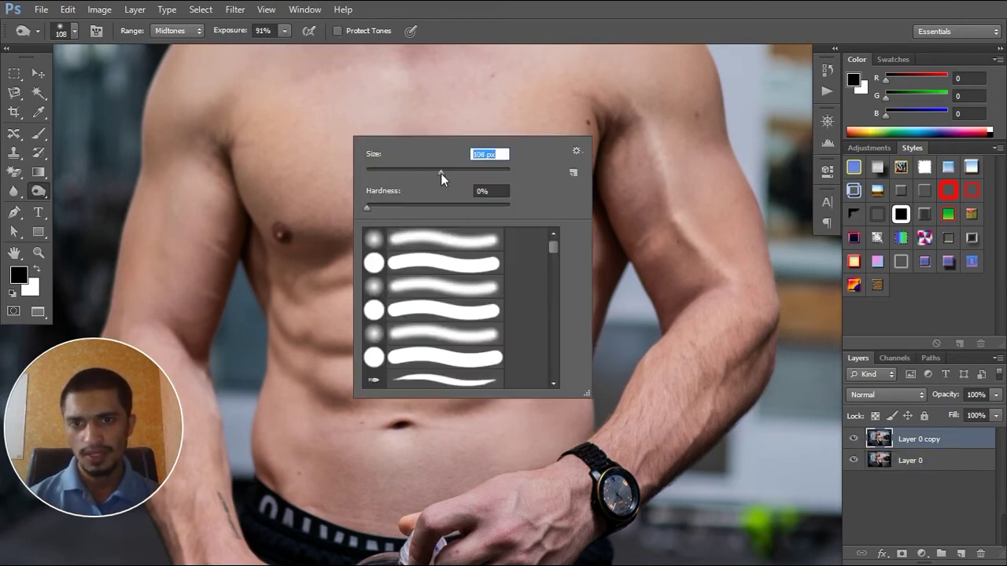
pyautogui.click(350, 178)
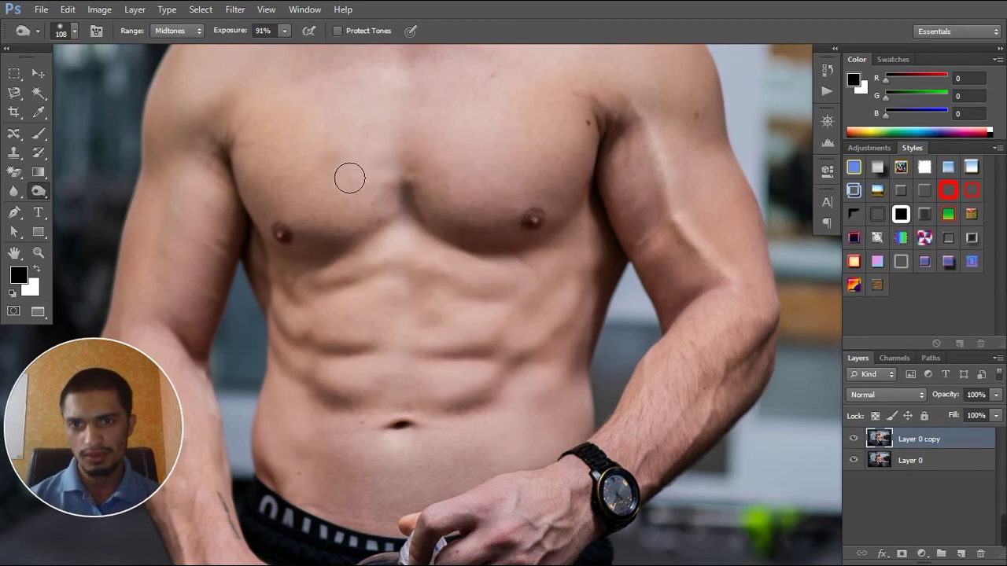
# - Undo a harsh test burn on the upper-left chest and turn Protect Tones back on
pyautogui.moveTo(349, 178); pyautogui.dragTo(350, 178)
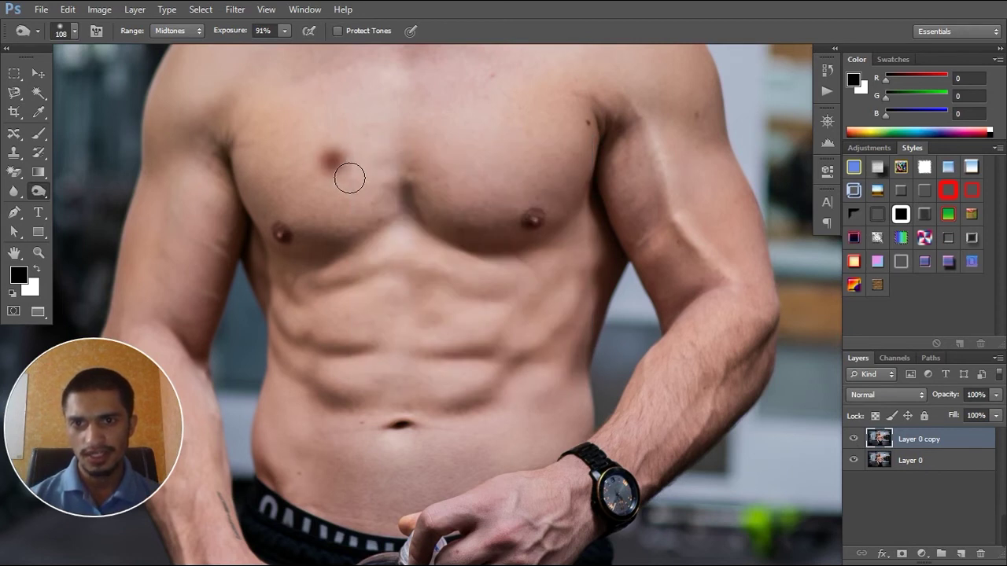
pyautogui.hotkey('ctrl', 'z')
pyautogui.hotkey('ctrl', 'alt', 'z')
pyautogui.hotkey('ctrl', 'alt', 'z')
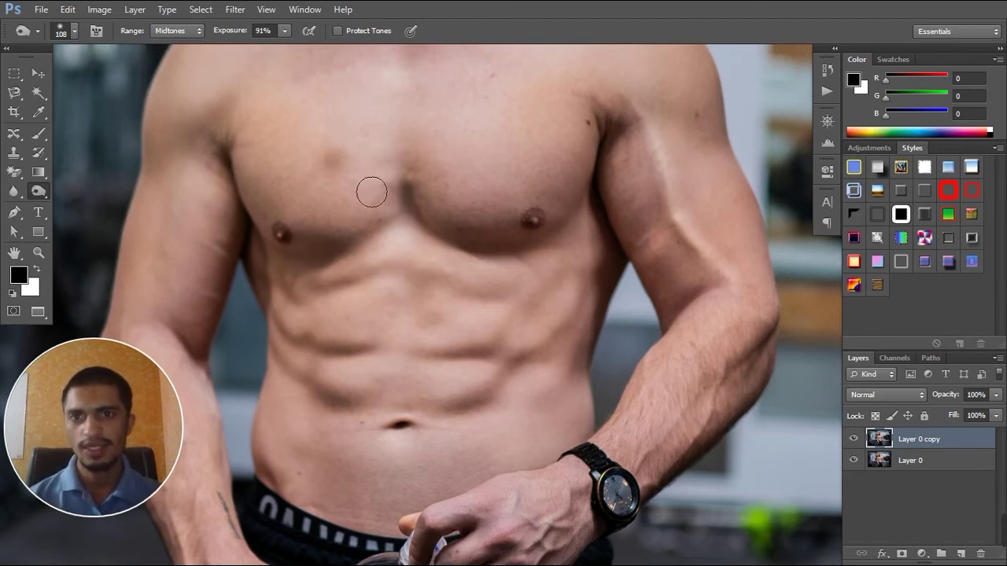
pyautogui.click(337, 31)
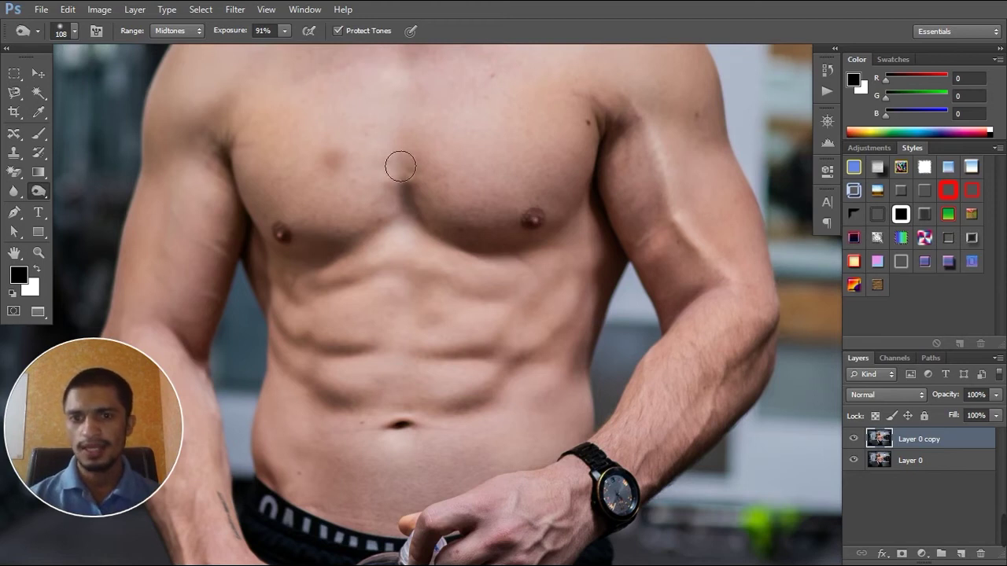
pyautogui.moveTo(407, 279); pyautogui.dragTo(424, 257)
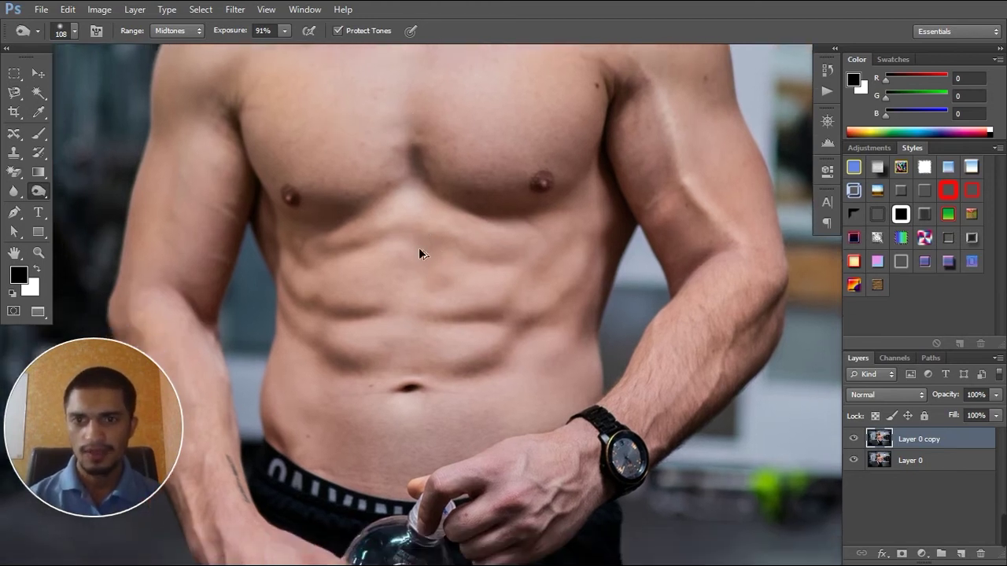
pyautogui.moveTo(419, 247); pyautogui.dragTo(454, 169)
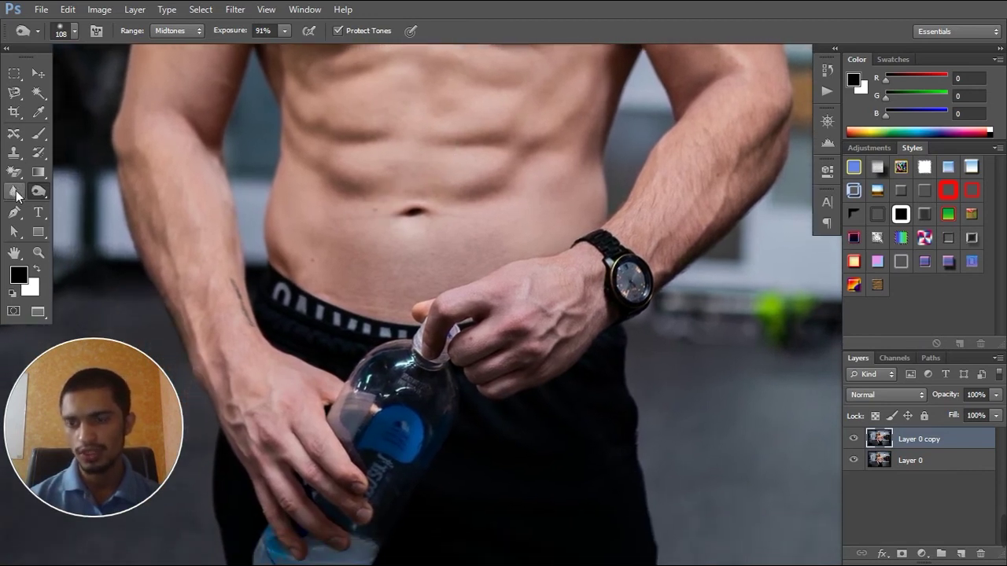
# - Select the Sponge tool with its mode set to Saturate
pyautogui.click(15, 194)
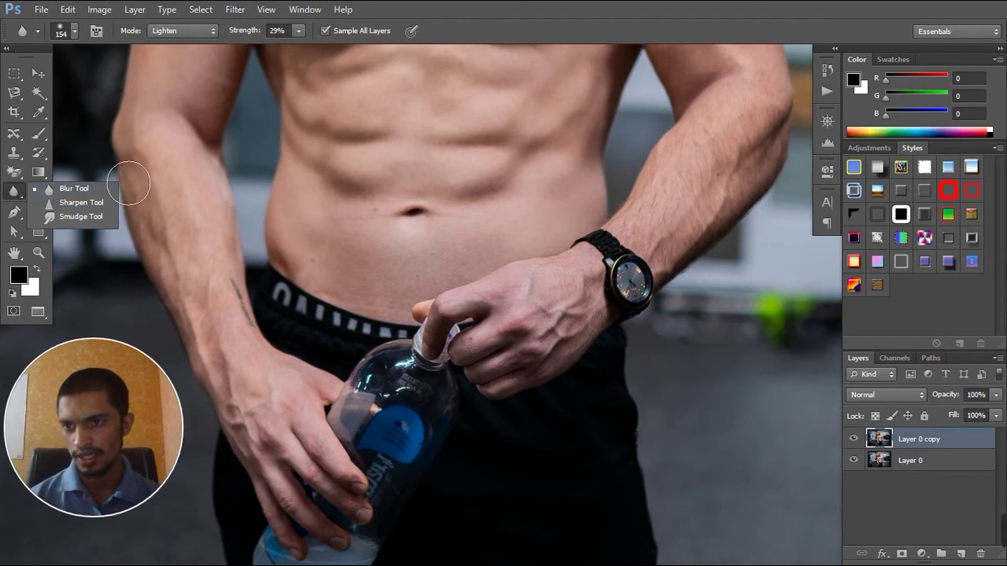
pyautogui.rightClick(171, 189)
pyautogui.click(37, 194)
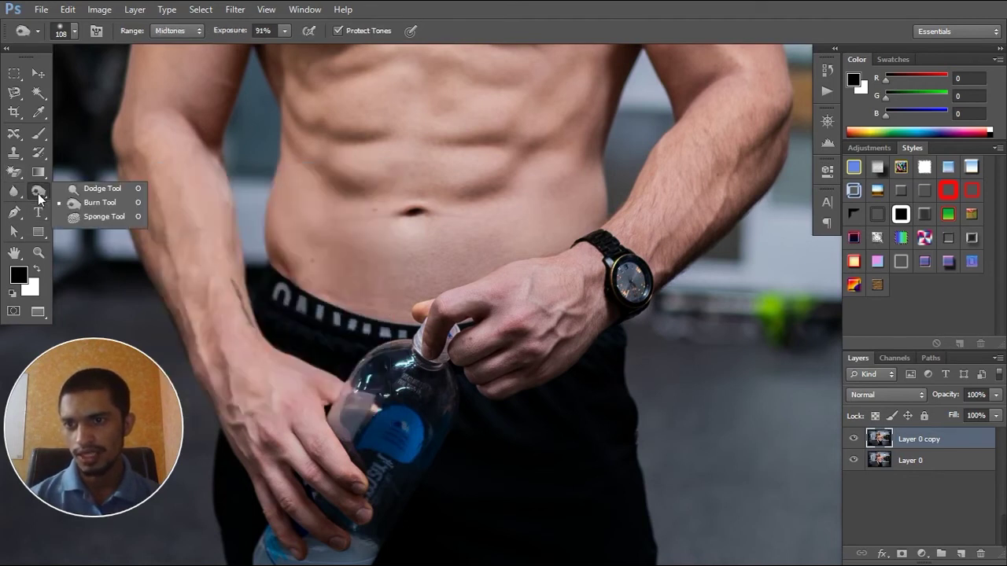
pyautogui.click(73, 215)
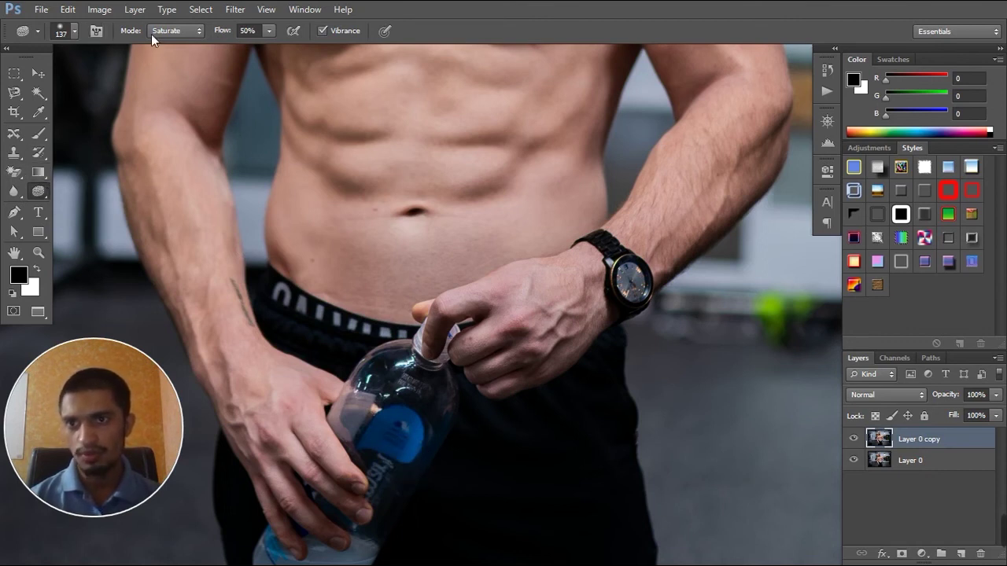
pyautogui.click(183, 34)
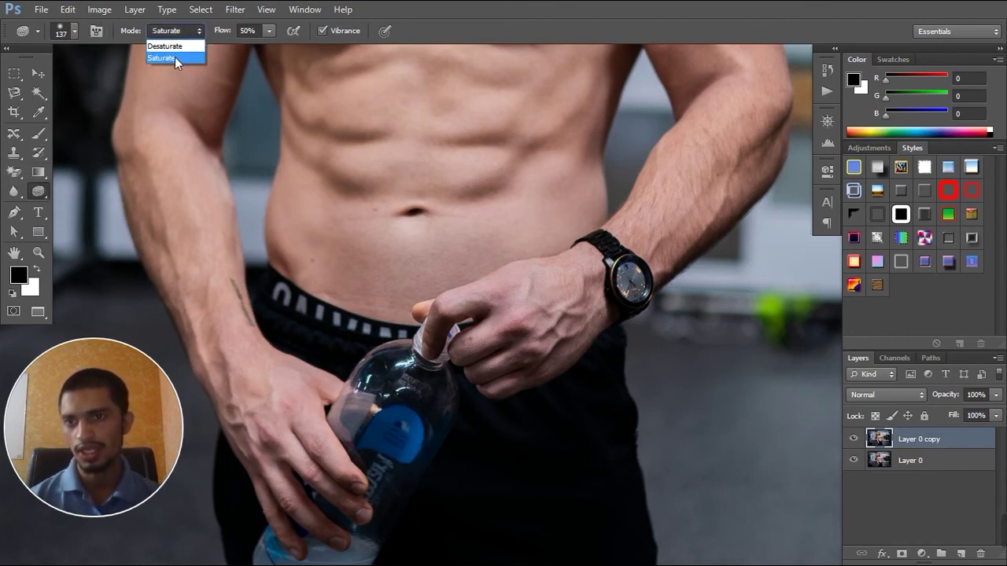
pyautogui.click(175, 58)
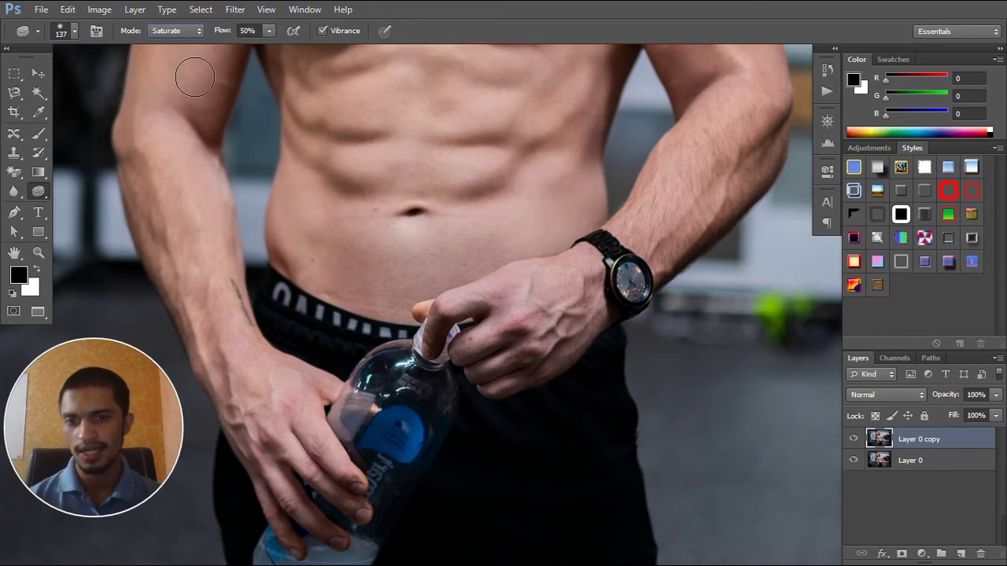
# - Saturate the blue bottle label, raising the sponge flow to 57%
pyautogui.moveTo(447, 464); pyautogui.dragTo(417, 461)
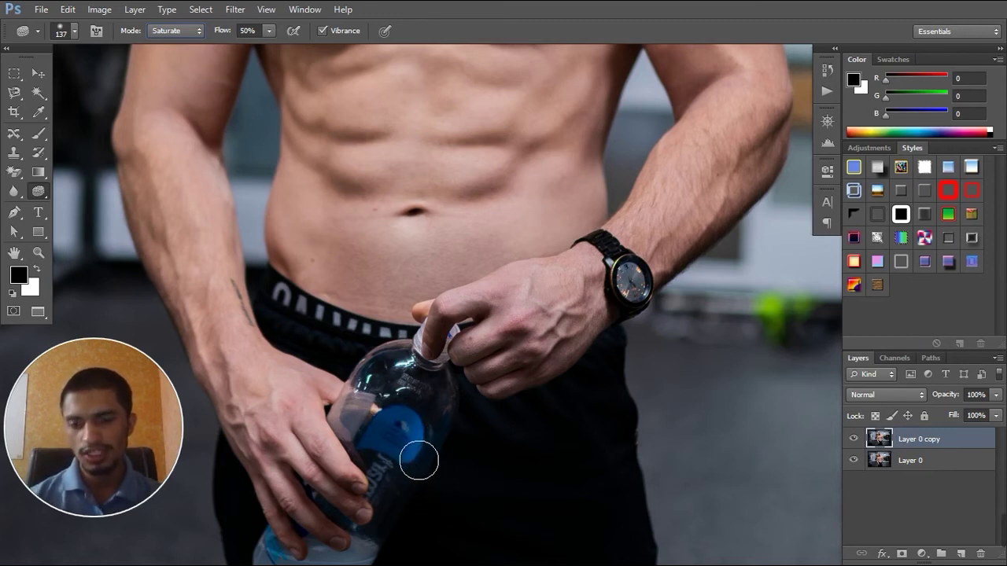
pyautogui.click(269, 31)
pyautogui.moveTo(262, 50); pyautogui.dragTo(266, 50)
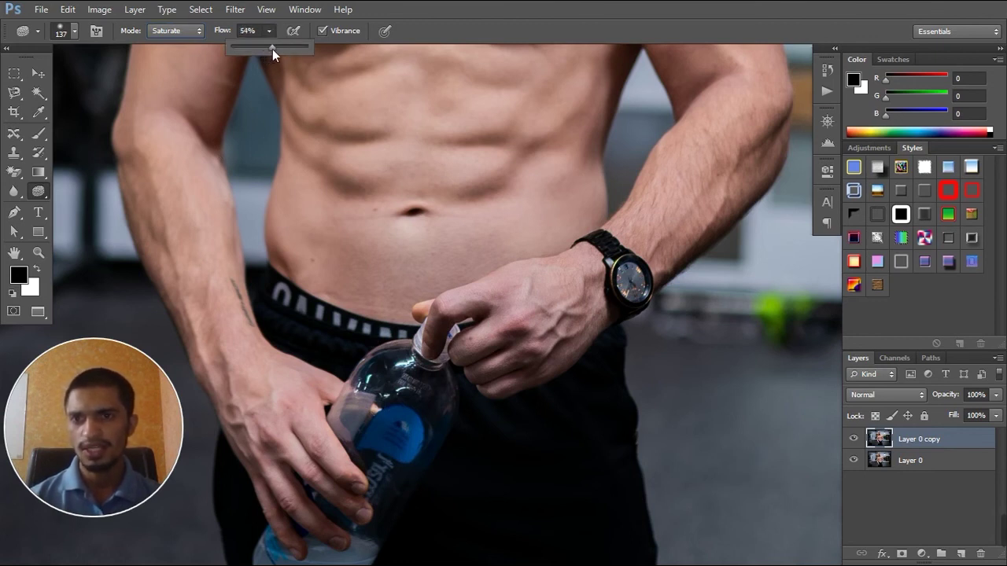
pyautogui.click(272, 31)
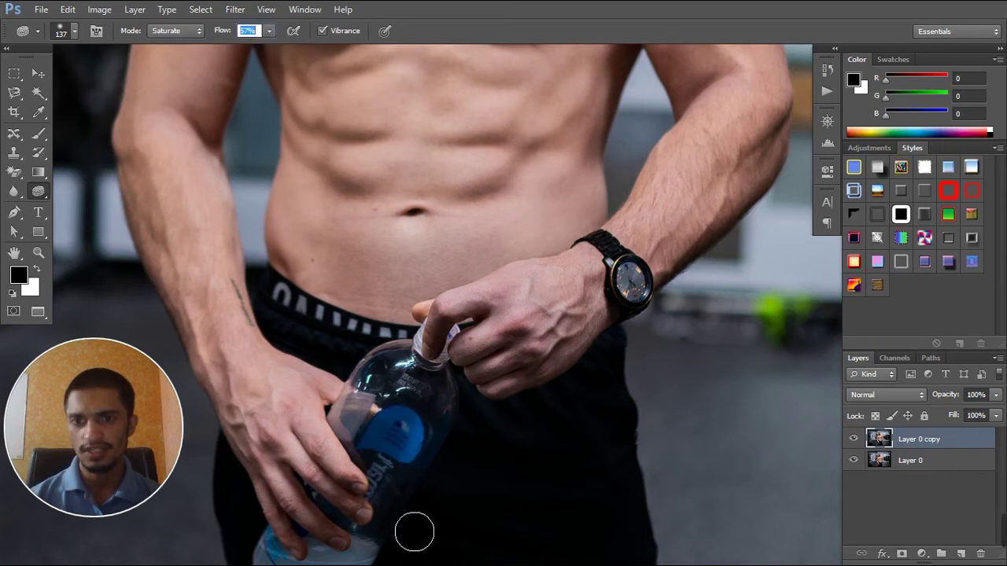
pyautogui.moveTo(413, 449)
pyautogui.mouseDown()
pyautogui.moveTo(393, 453)
pyautogui.moveTo(421, 465)
pyautogui.moveTo(398, 474)
pyautogui.moveTo(411, 440)
pyautogui.moveTo(421, 479)
pyautogui.moveTo(396, 475)
pyautogui.moveTo(423, 459)
pyautogui.moveTo(394, 476)
pyautogui.moveTo(418, 472)
pyautogui.moveTo(399, 477)
pyautogui.moveTo(410, 445)
pyautogui.moveTo(394, 488)
pyautogui.moveTo(418, 476)
pyautogui.moveTo(412, 434)
pyautogui.mouseUp()
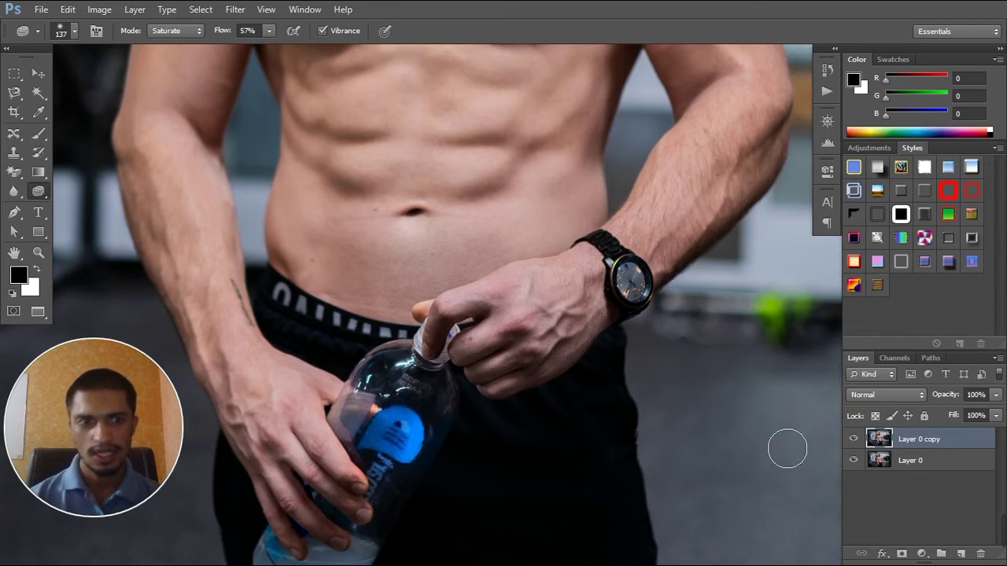
pyautogui.moveTo(425, 407)
pyautogui.mouseDown()
pyautogui.moveTo(413, 477)
pyautogui.moveTo(417, 441)
pyautogui.moveTo(399, 437)
pyautogui.moveTo(388, 454)
pyautogui.moveTo(450, 450)
pyautogui.mouseUp()
pyautogui.click(854, 439)
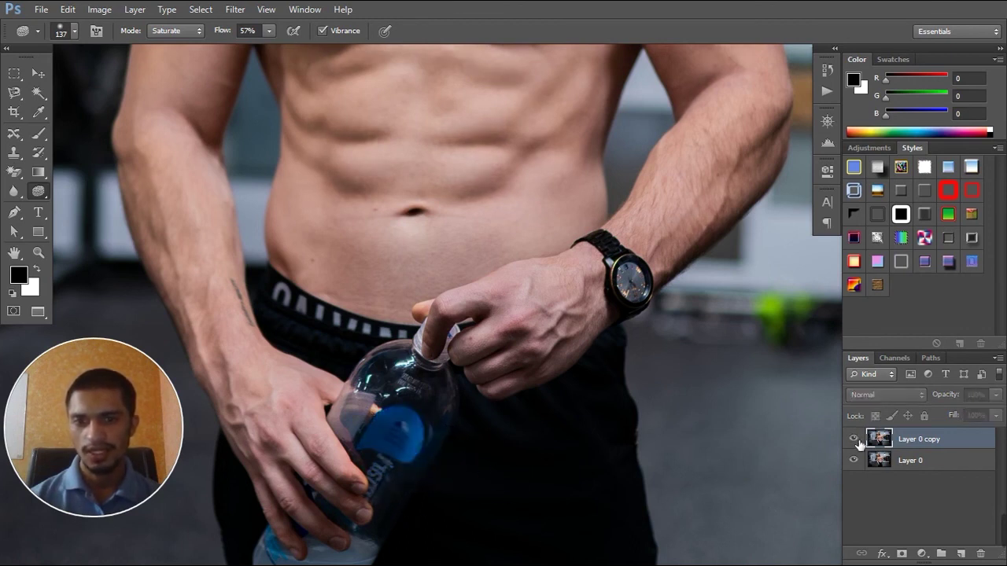
pyautogui.click(854, 439)
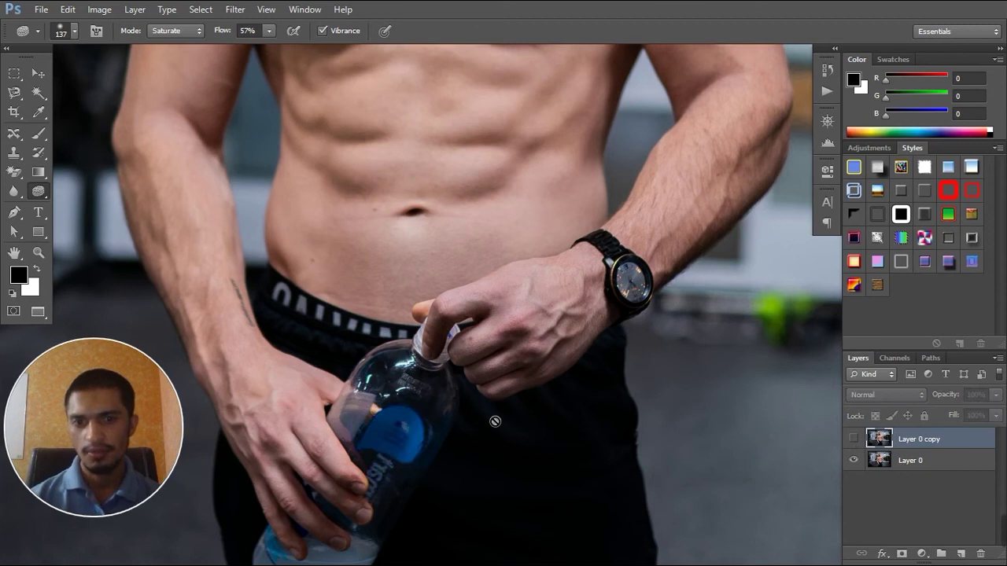
pyautogui.click(853, 439)
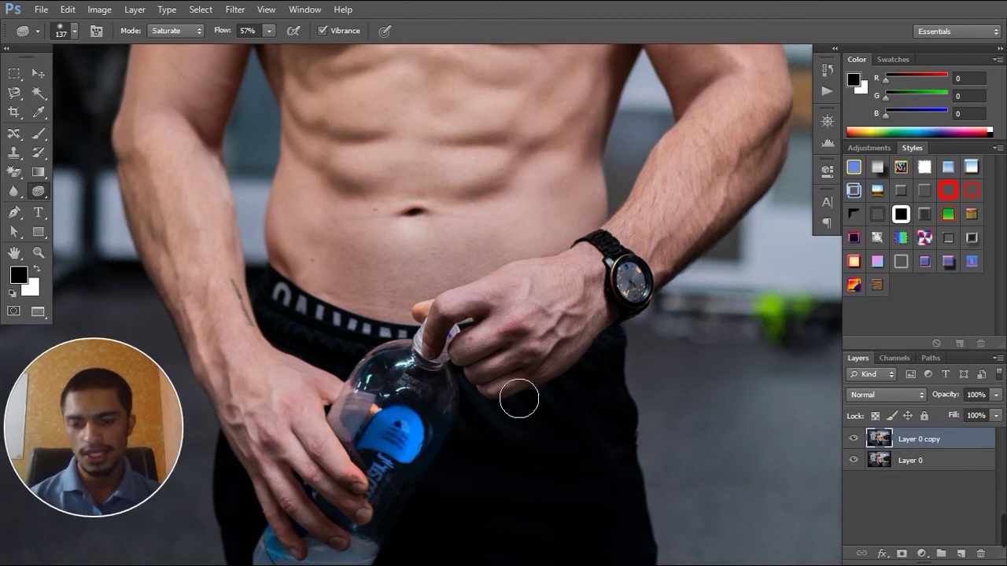
pyautogui.moveTo(444, 445)
pyautogui.mouseDown()
pyautogui.moveTo(460, 218)
pyautogui.moveTo(453, 489)
pyautogui.mouseUp()
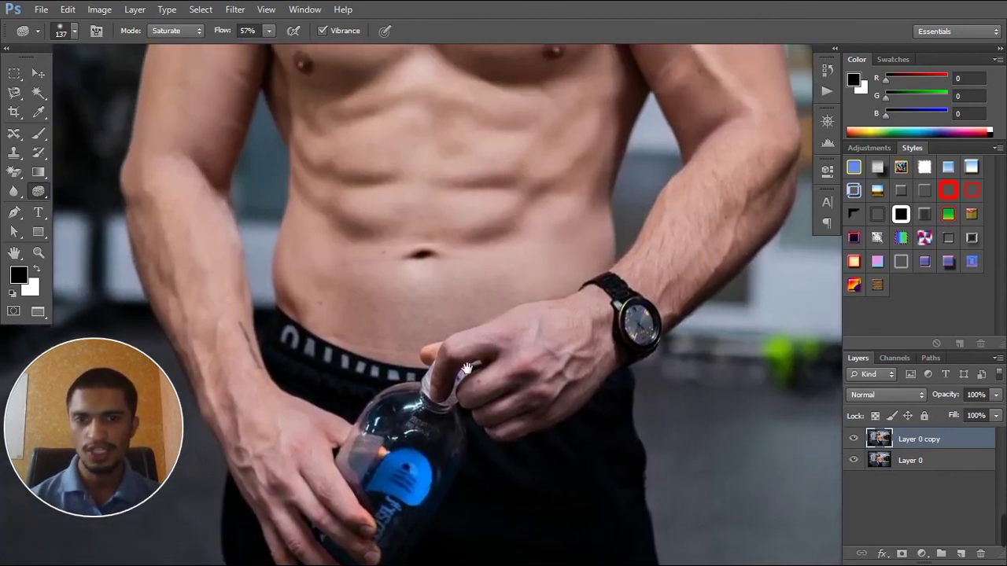
pyautogui.moveTo(465, 369); pyautogui.dragTo(334, 341)
pyautogui.scroll(2, 333, 341)
# - Set the sponge to Desaturate, grey out the watch face, and toggle Layer 0 copy to compare
pyautogui.click(199, 31)
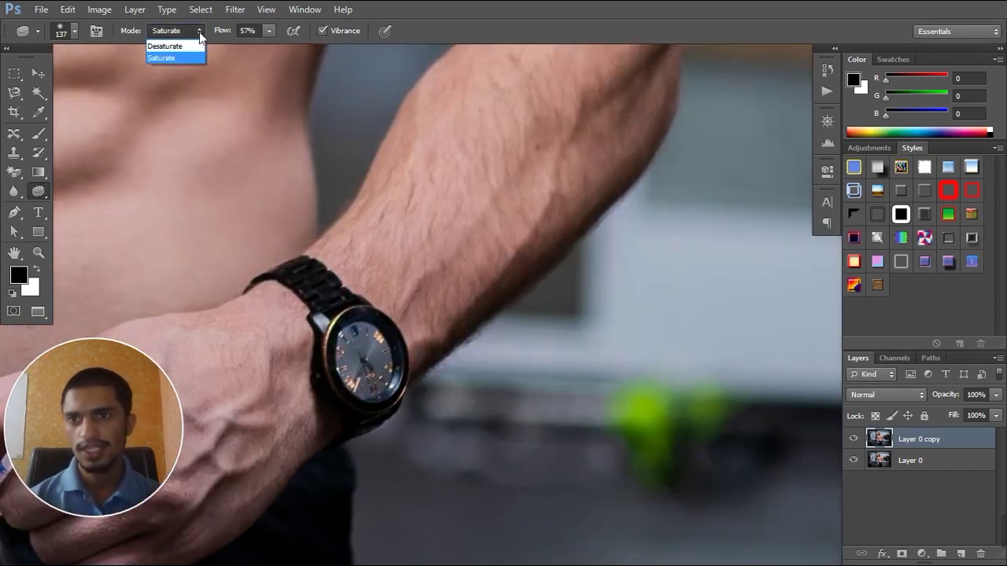
pyautogui.click(195, 47)
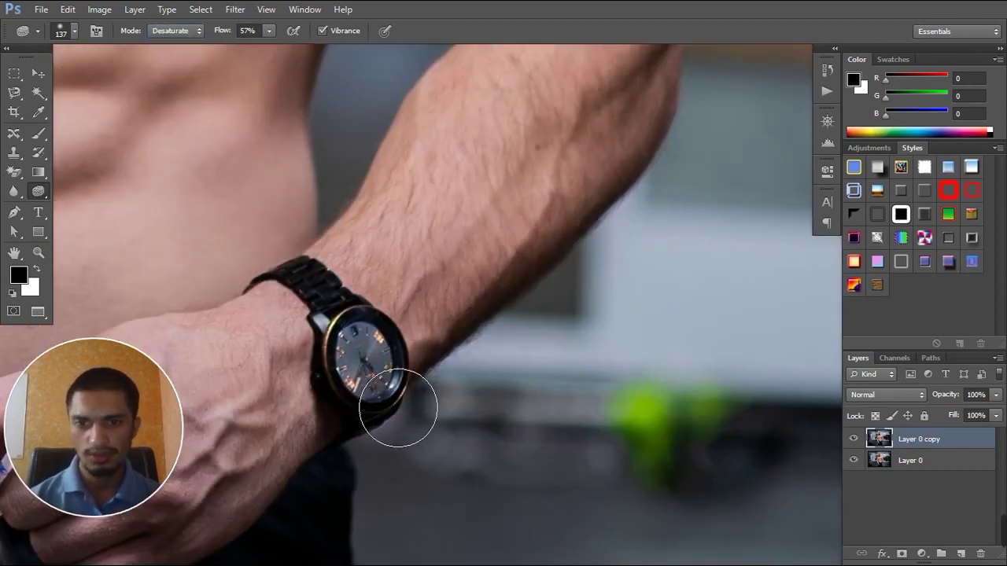
pyautogui.moveTo(407, 384)
pyautogui.mouseDown()
pyautogui.moveTo(427, 409)
pyautogui.moveTo(393, 420)
pyautogui.mouseUp()
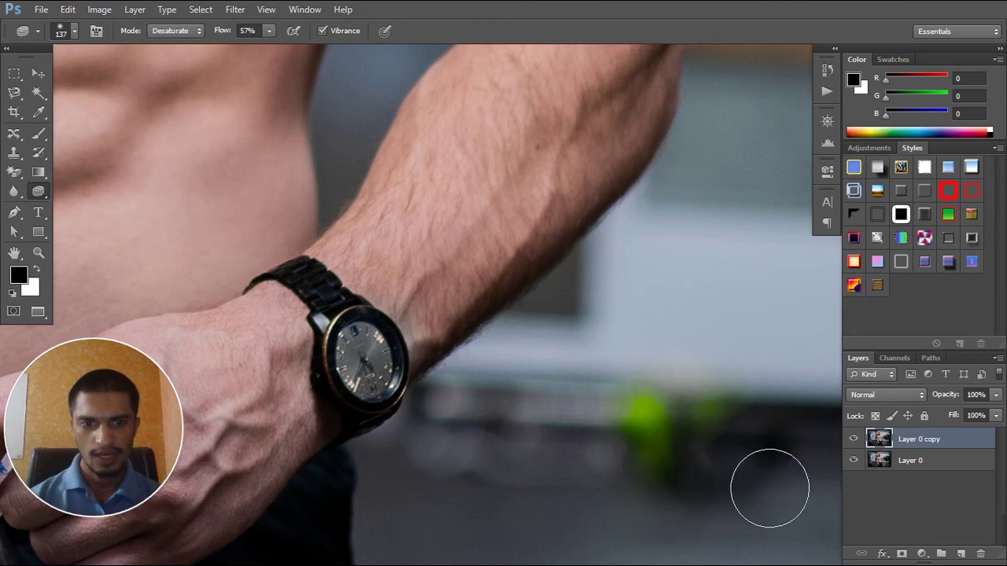
pyautogui.click(854, 439)
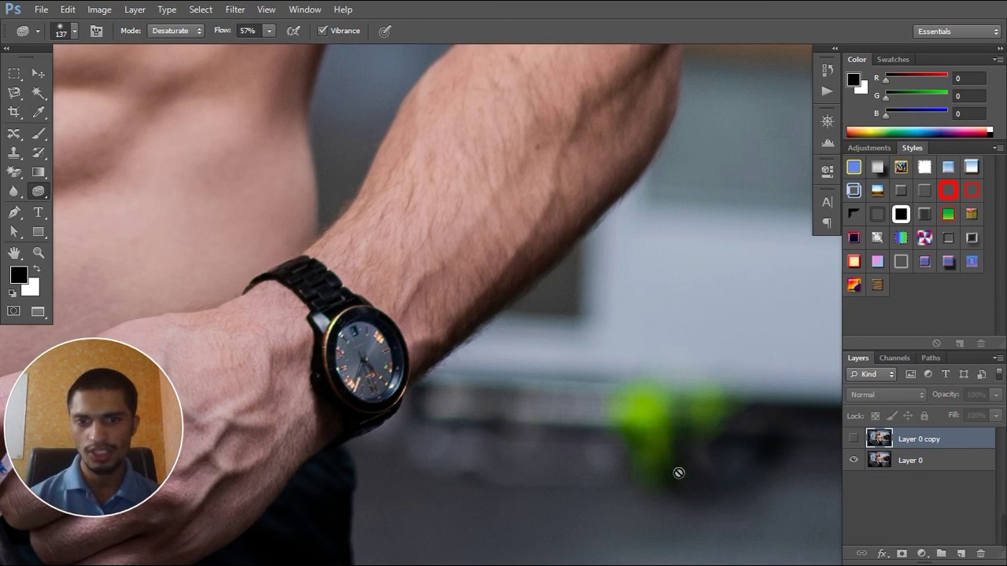
pyautogui.click(854, 439)
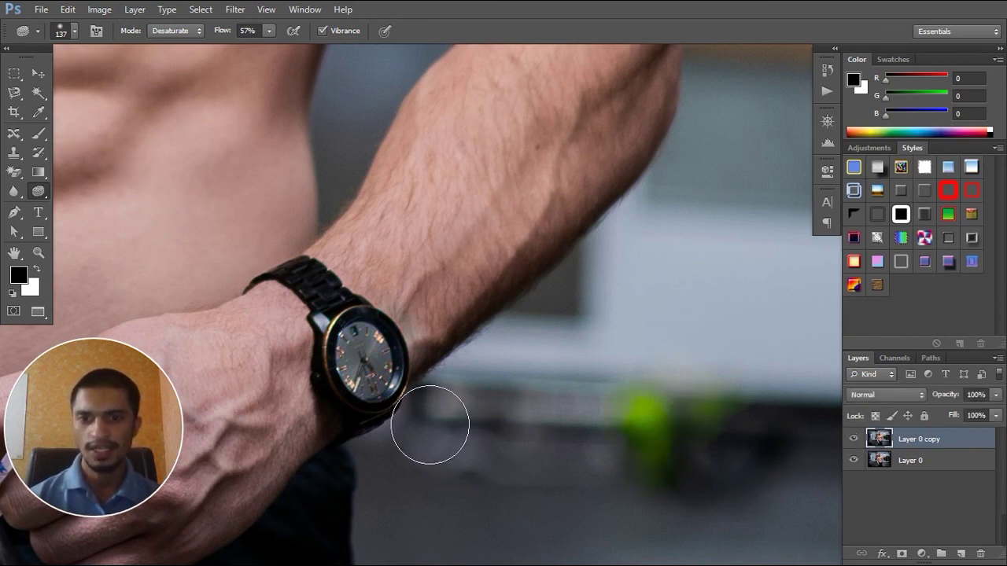
# - Compare Layer 0 copy with the original at the wrist close-up, then zoom out to the whole photo
pyautogui.click(855, 439)
pyautogui.click(854, 439)
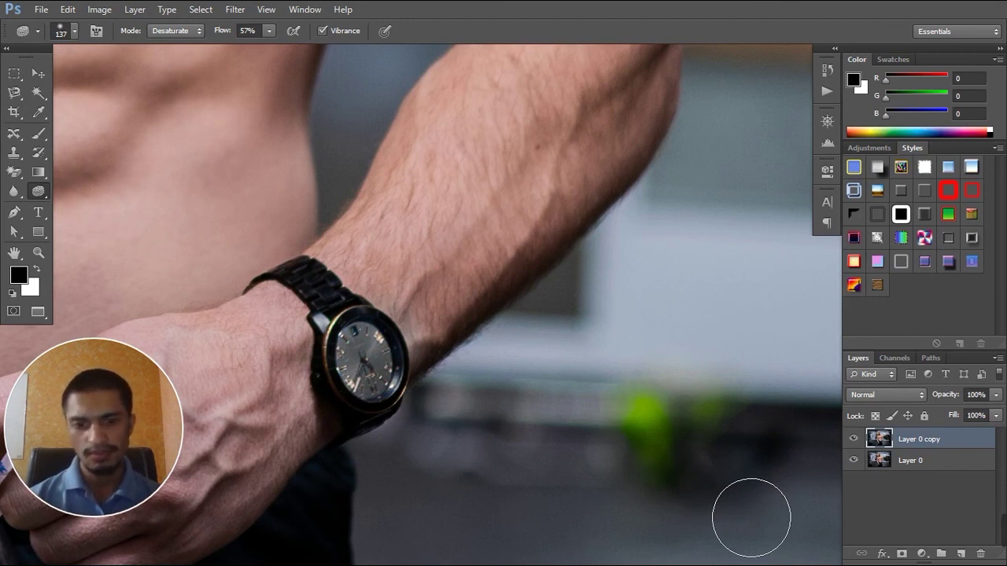
pyautogui.hotkey('ctrl', '-')
pyautogui.hotkey('ctrl', '-')
pyautogui.hotkey('ctrl', '-')
pyautogui.hotkey('ctrl', '-')
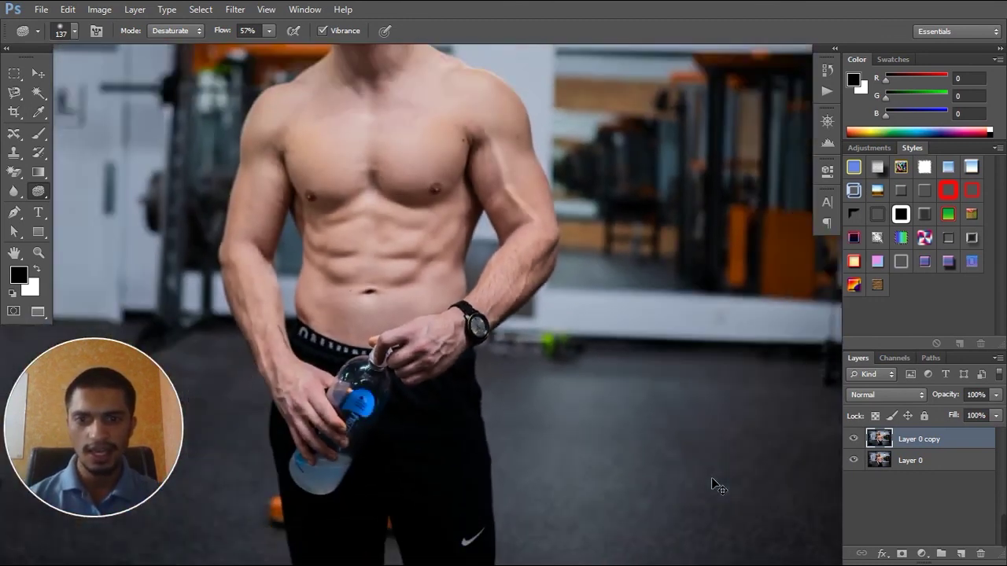
pyautogui.hotkey('ctrl', '-')
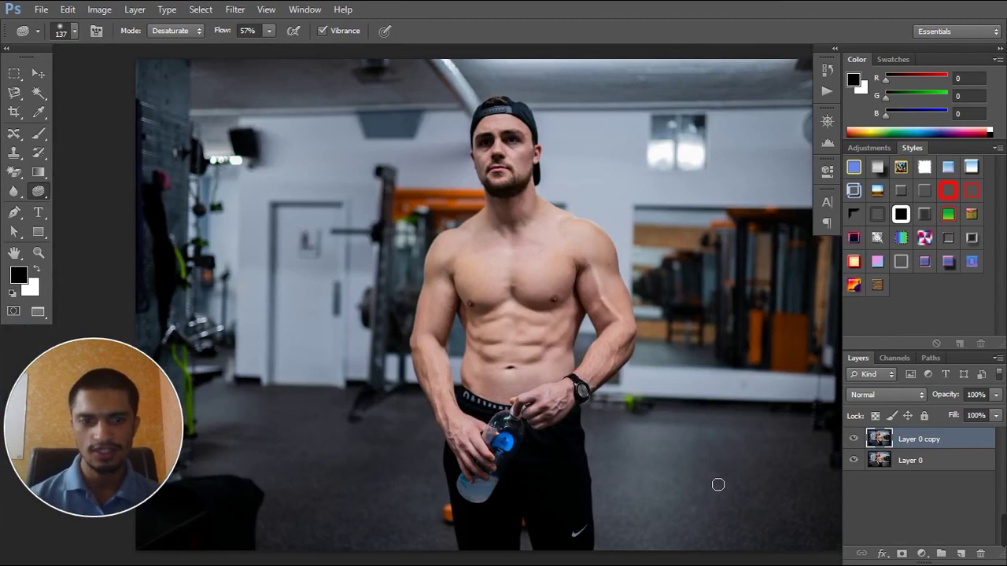
# - Compare the full retouched portrait against the original twice, leaving Layer 0 copy visible
pyautogui.click(854, 439)
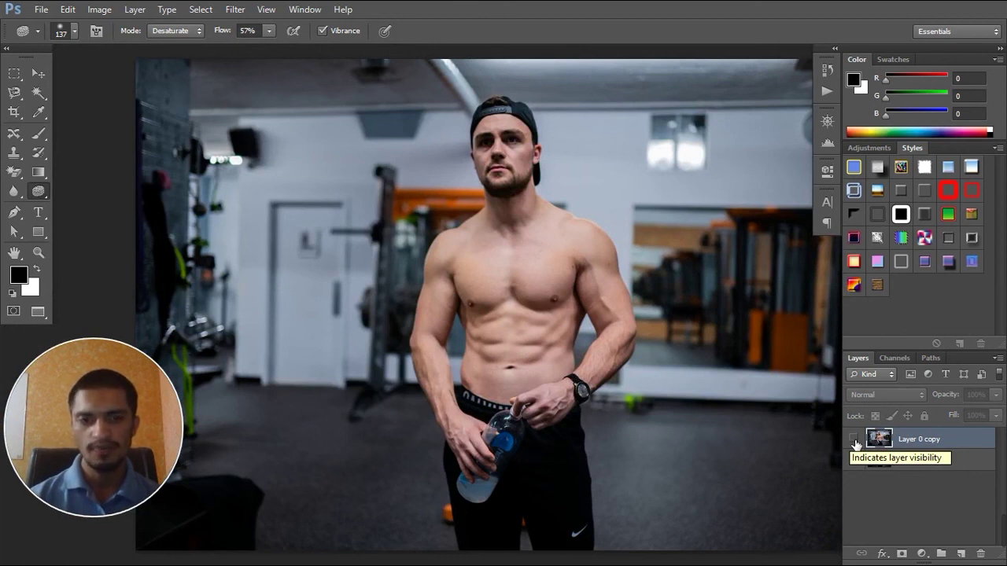
pyautogui.click(855, 441)
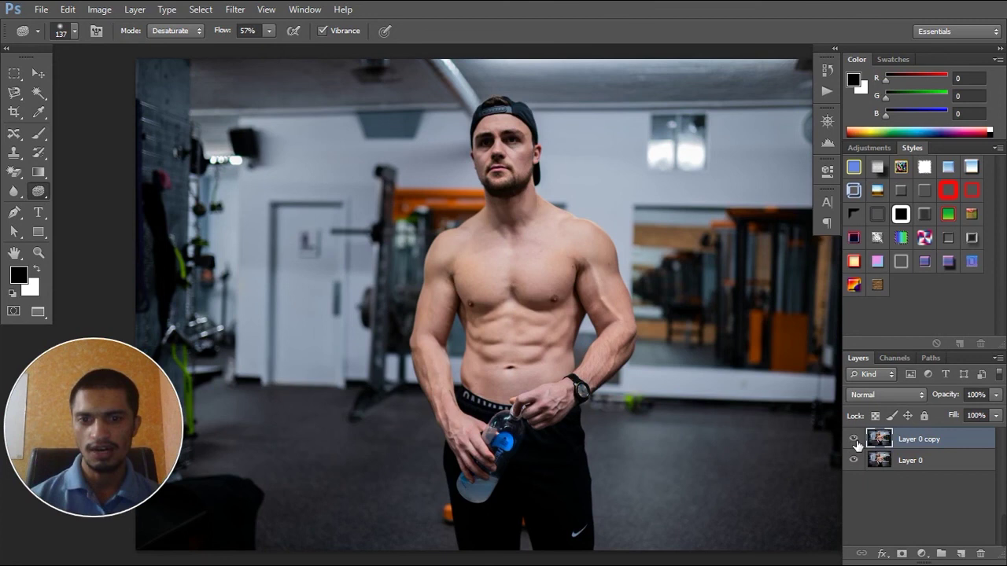
pyautogui.click(856, 441)
pyautogui.click(855, 441)
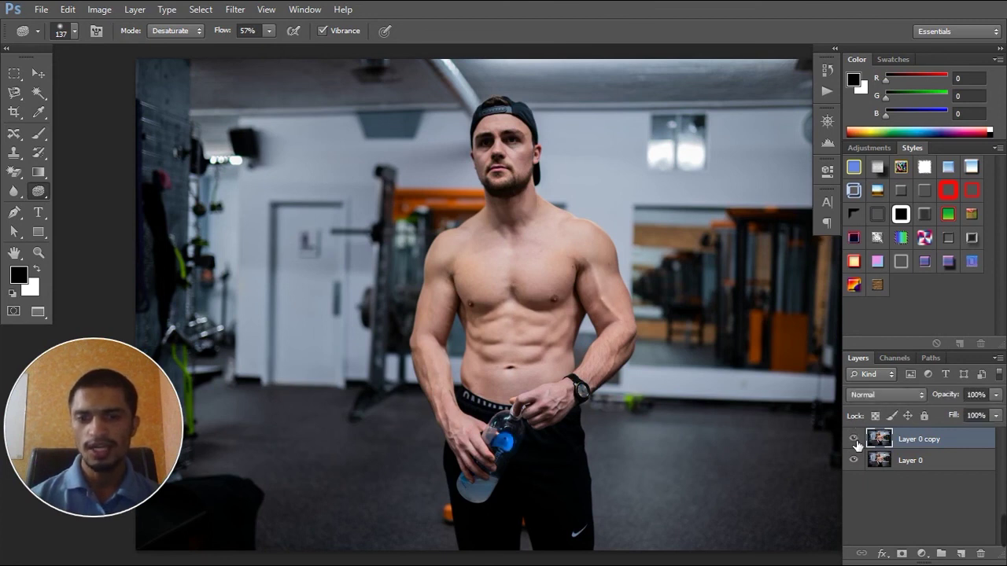